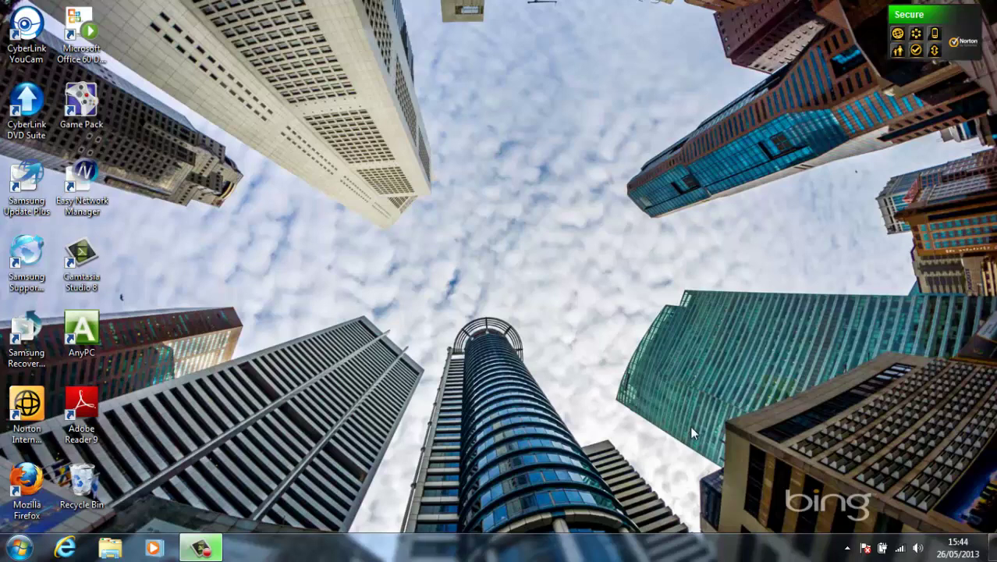
Step: Search the Windows 7 Start menu for 'Po' and launch Microsoft Office PowerPoint 2007
click(19, 548)
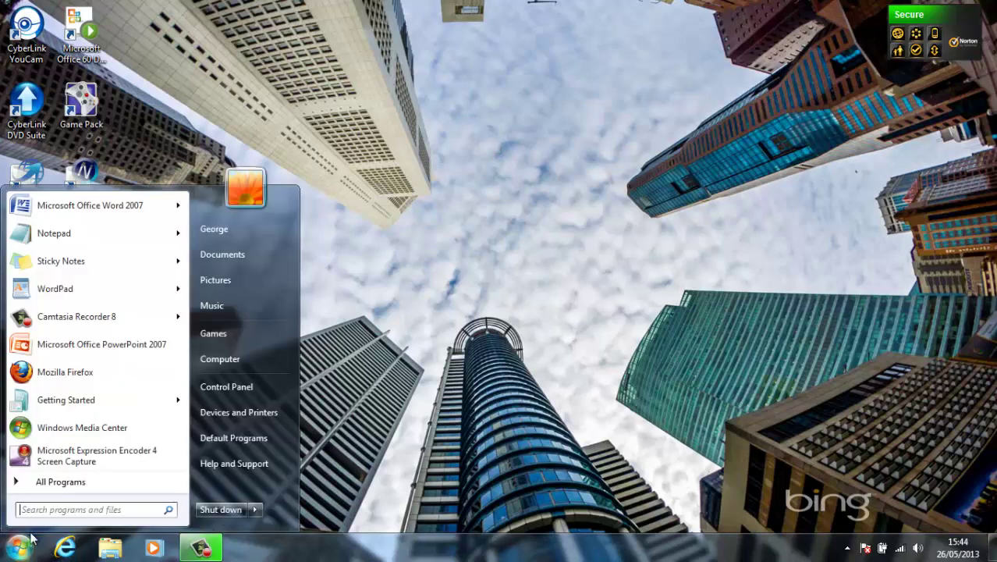
text(Powerpoint)
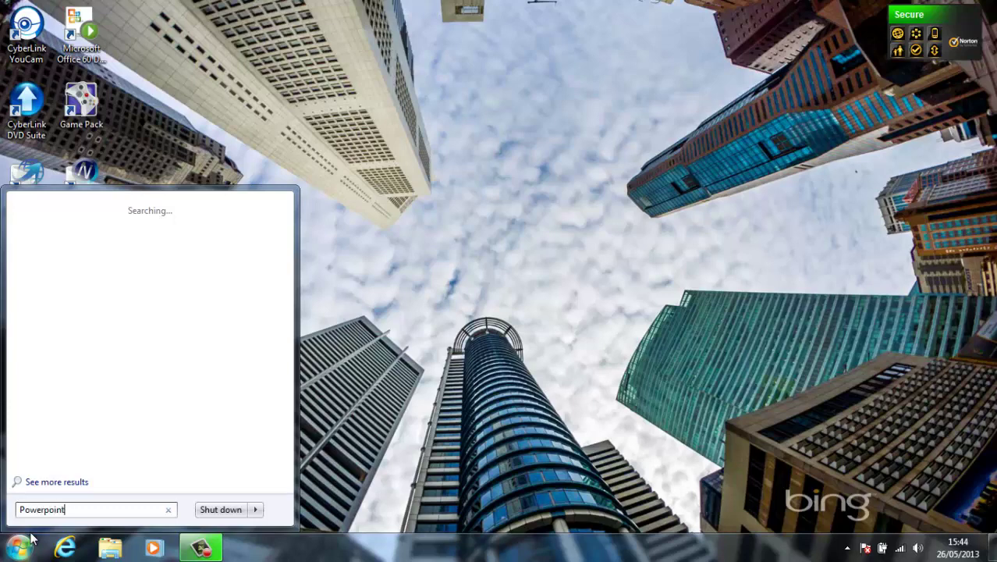
click(140, 226)
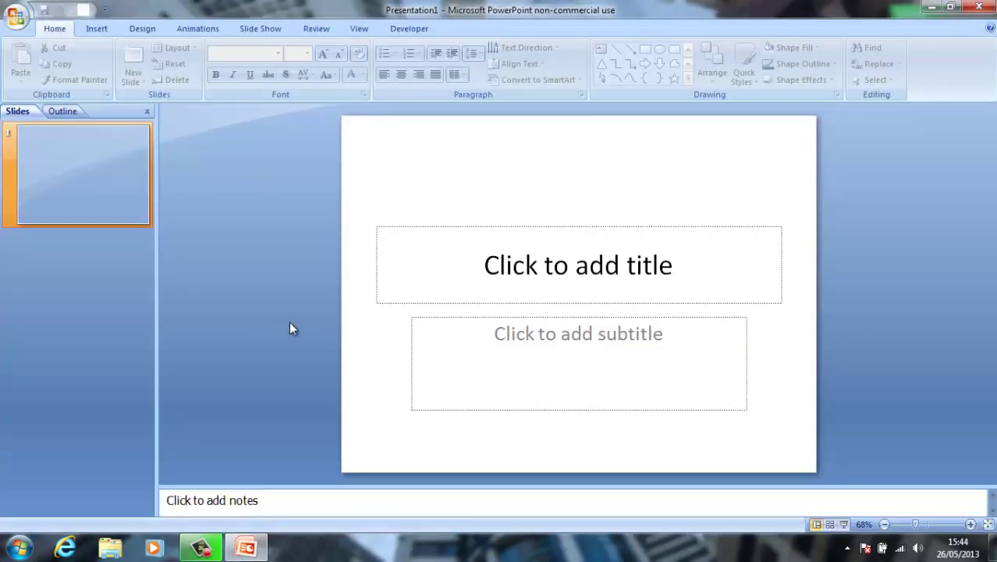
Step: Title the first slide 'Quiz' and add a second slide titled 'Question 1'
click(664, 266)
text(Quiz)
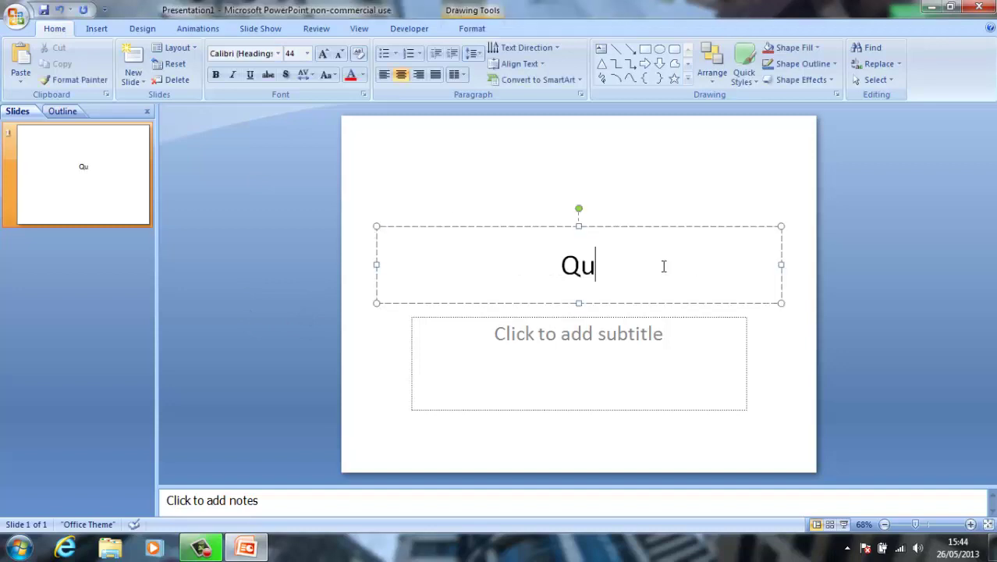
click(684, 171)
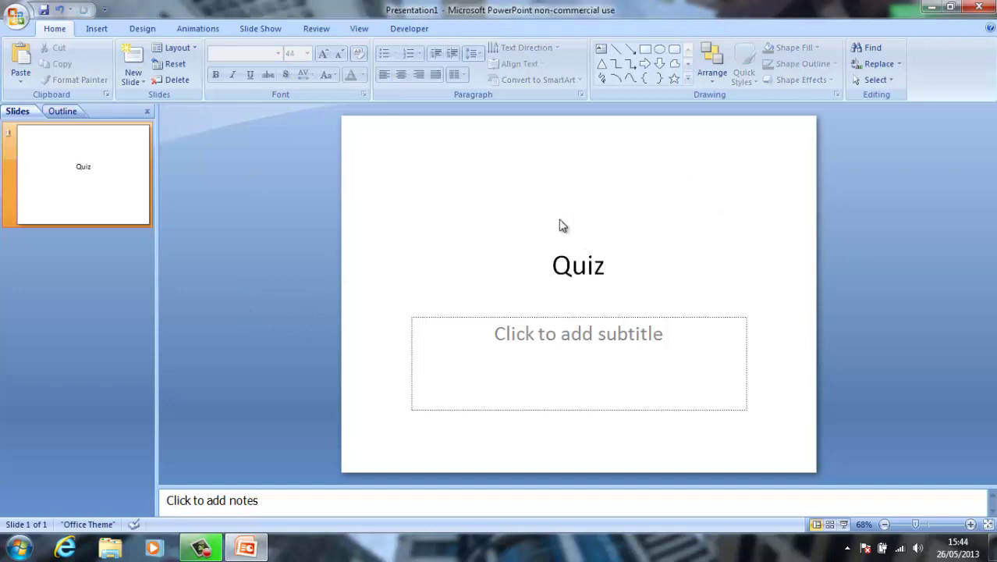
click(132, 56)
click(528, 156)
text(Qu)
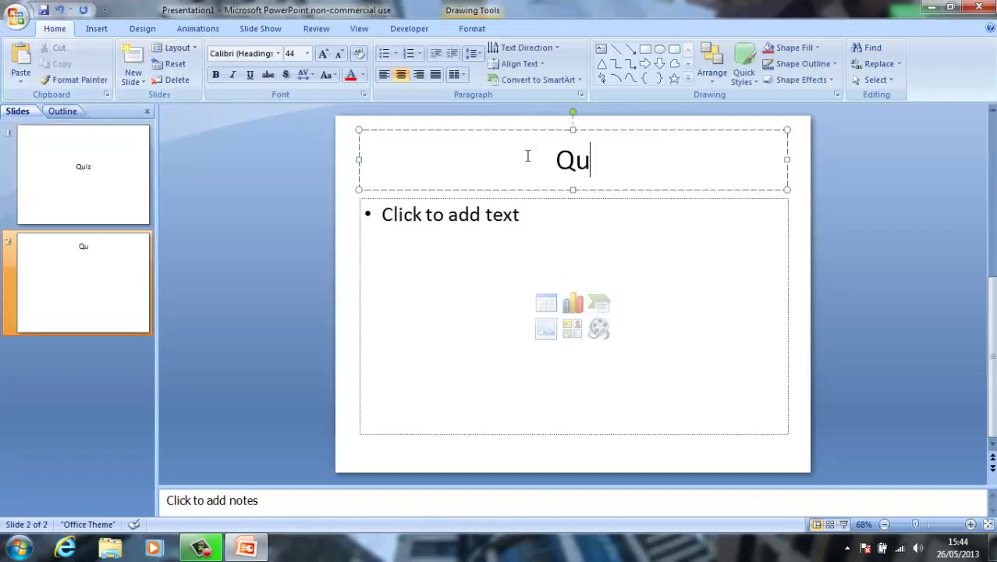
text(estion 1)
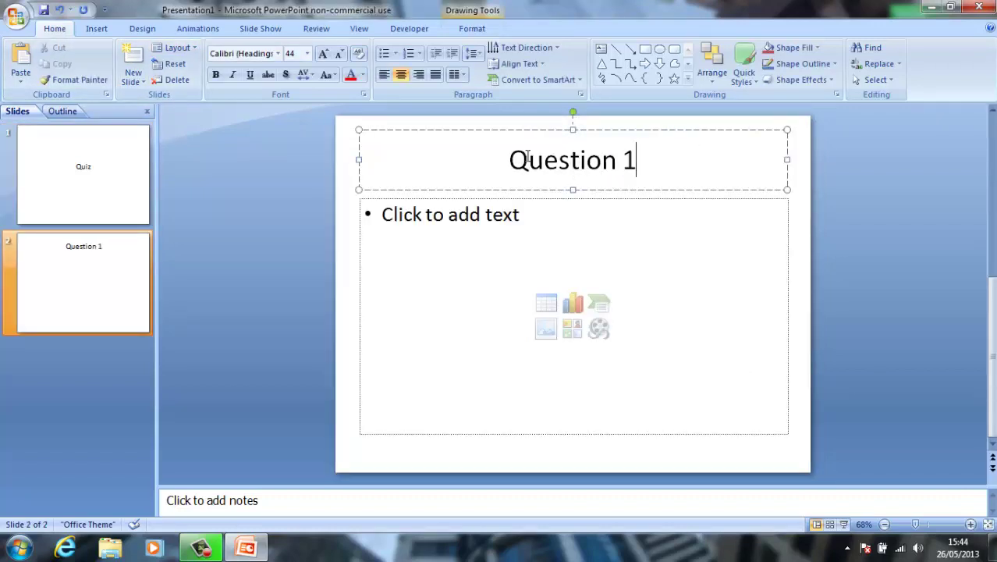
Step: Shrink the content box to one line and type "What is Shakespeare's first name?" without a bullet
click(541, 245)
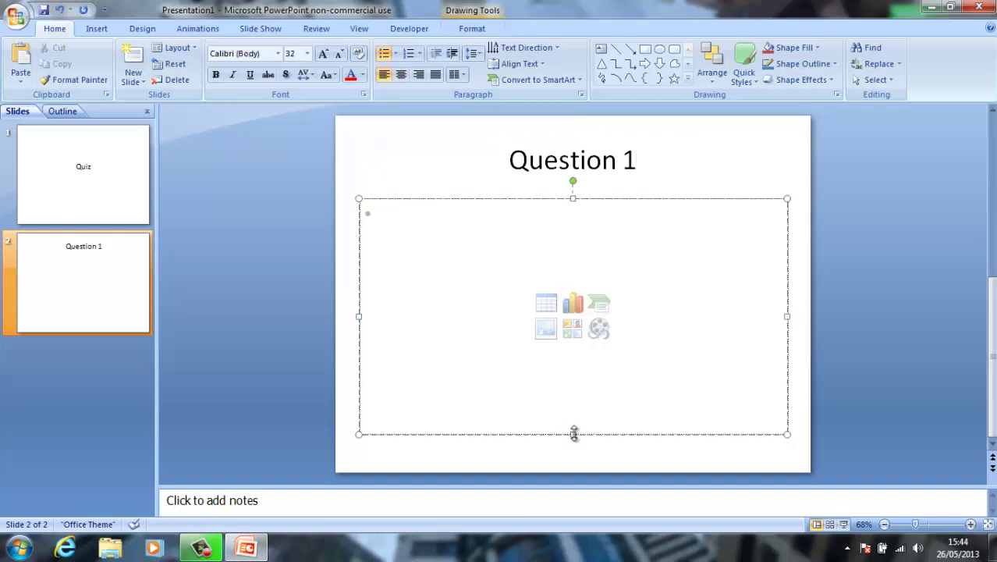
drag(573, 433, 573, 253)
click(478, 218)
key(BackSpace)
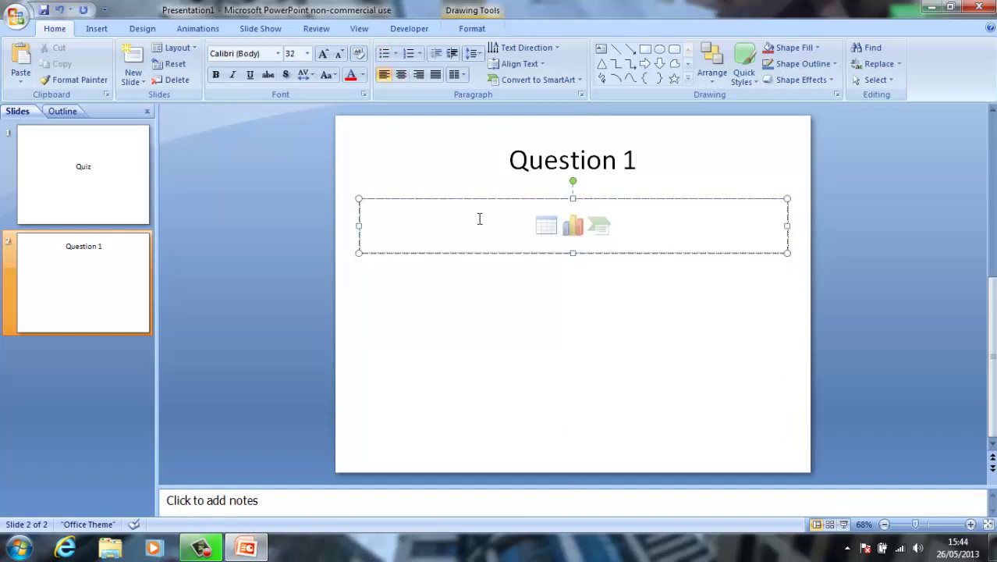
text(What is woi)
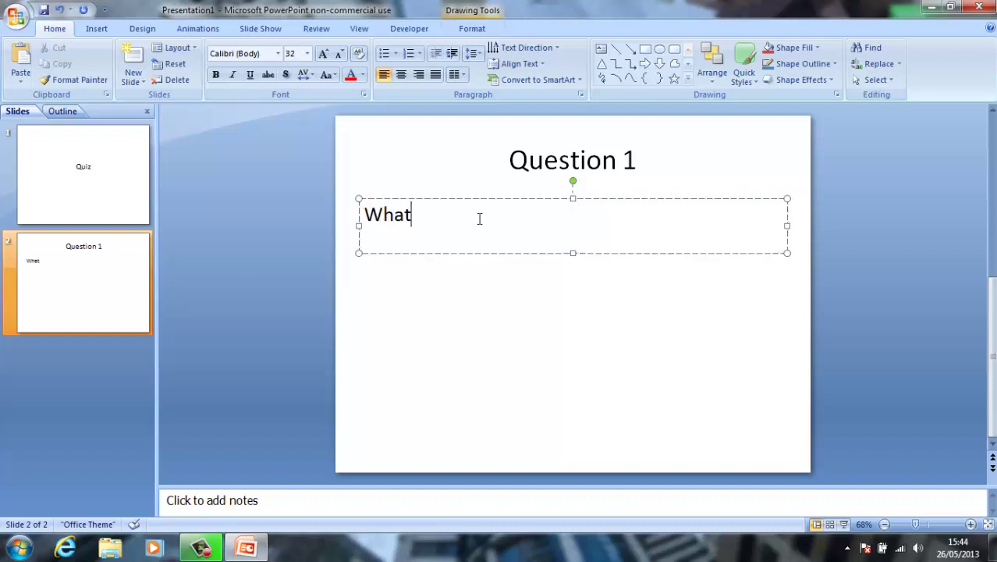
key(BackSpace)
key(BackSpace)
text(Shakespeares)
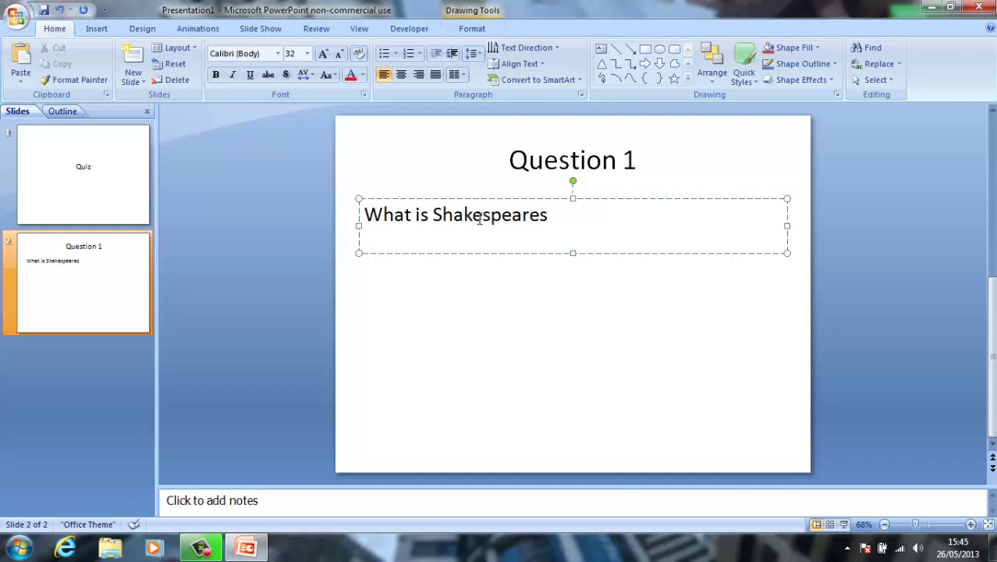
key(BackSpace)
text('s )
text(first name?)
click(422, 407)
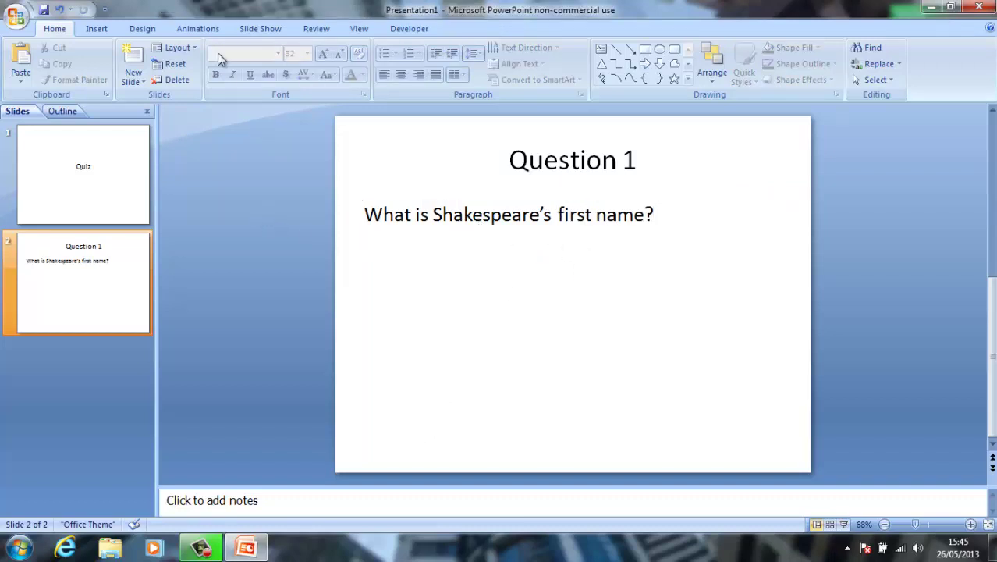
Step: Draw a text box below the question, then discard it while still empty
click(87, 29)
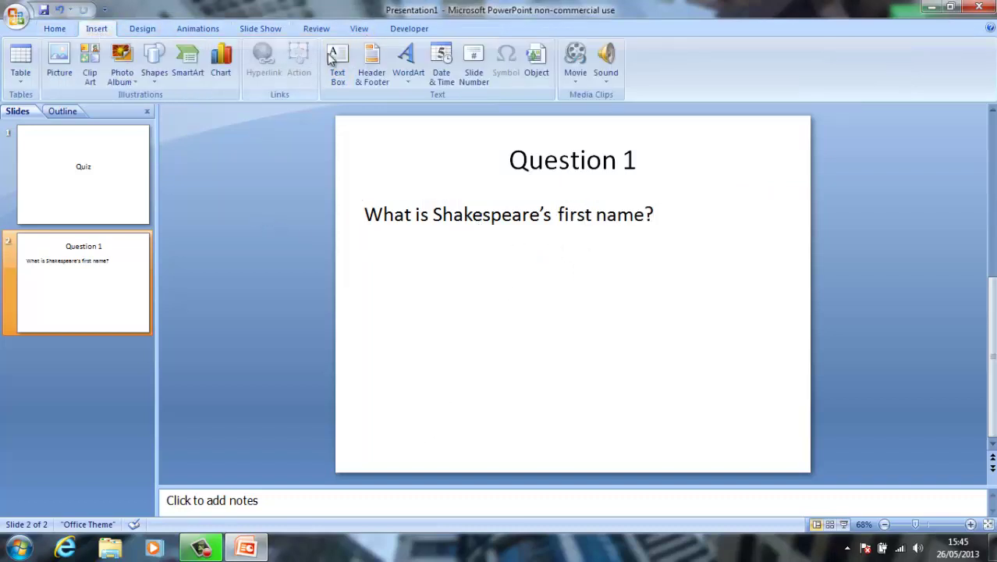
click(338, 62)
drag(356, 239, 511, 263)
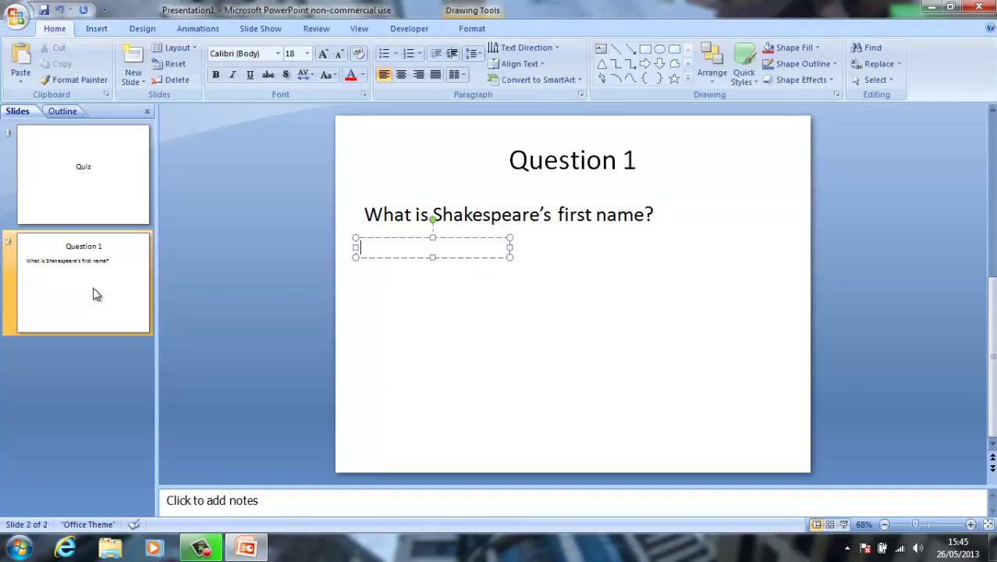
click(22, 379)
Step: Add a third slide titled 'Incorrect please Try Again'
click(133, 61)
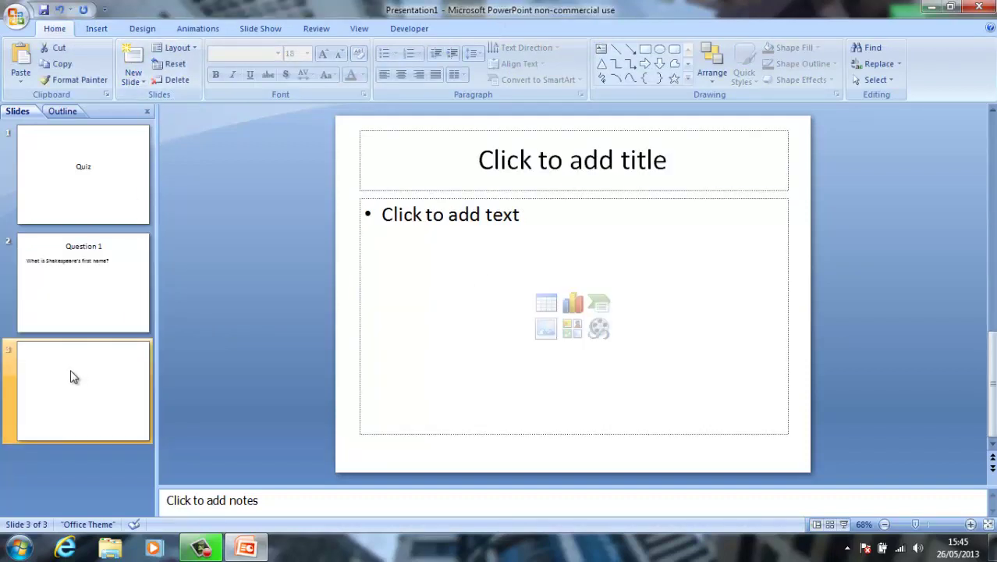
click(483, 162)
text(C)
key(BackSpace)
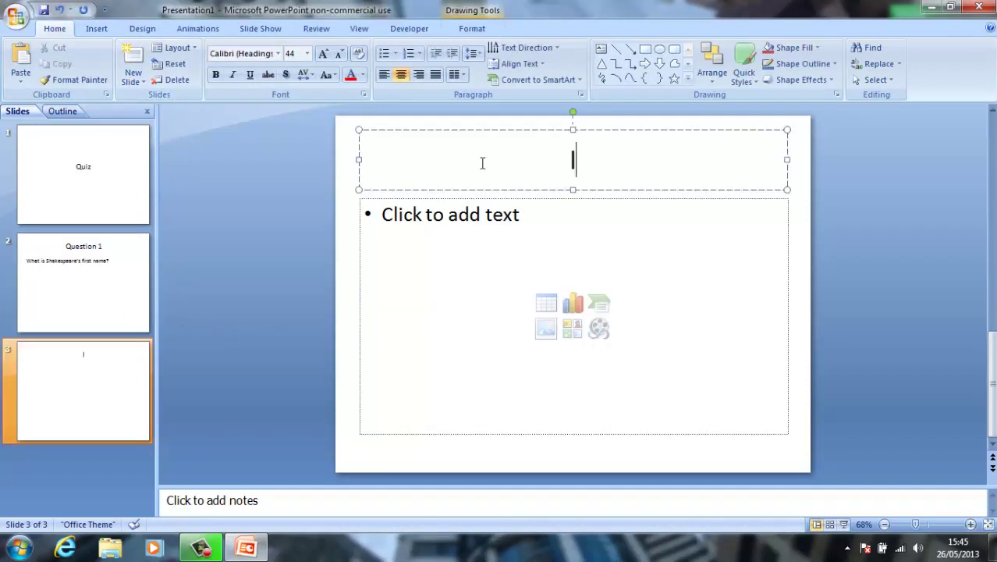
text(Incorrect please try)
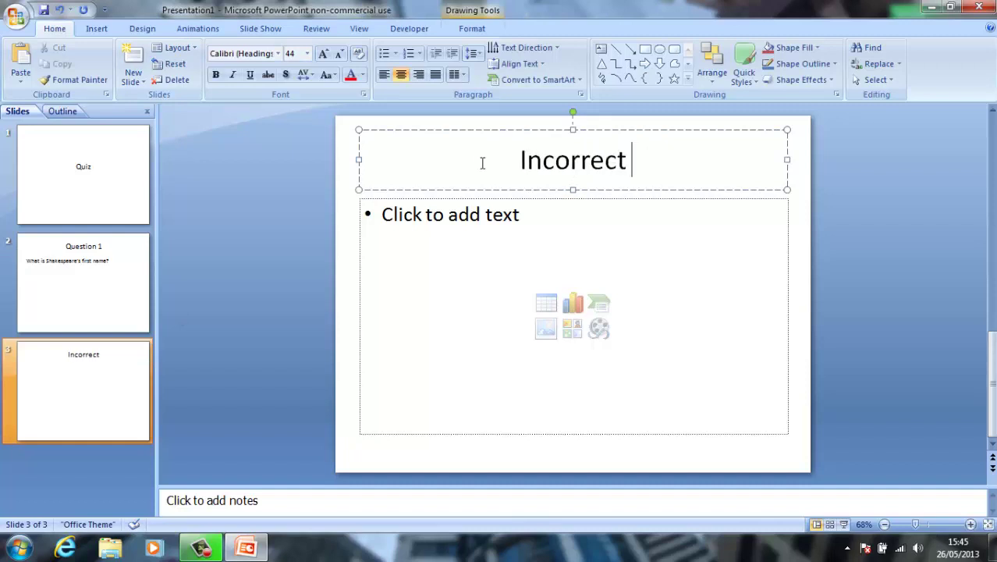
text( again)
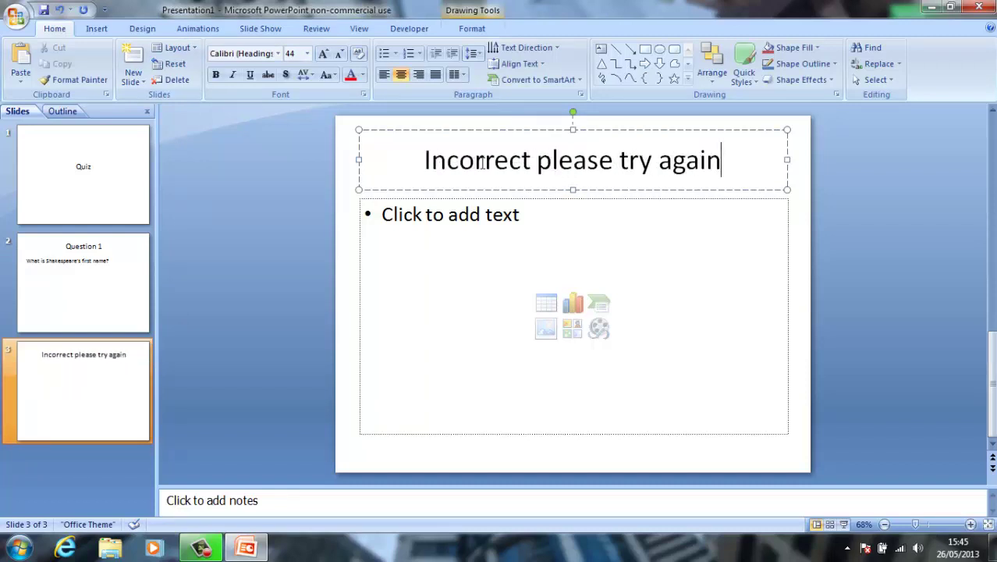
key(BackSpace)
key(BackSpace)
key(BackSpace)
key(BackSpace)
key(BackSpace)
key(BackSpace)
key(BackSpace)
key(BackSpace)
key(BackSpace)
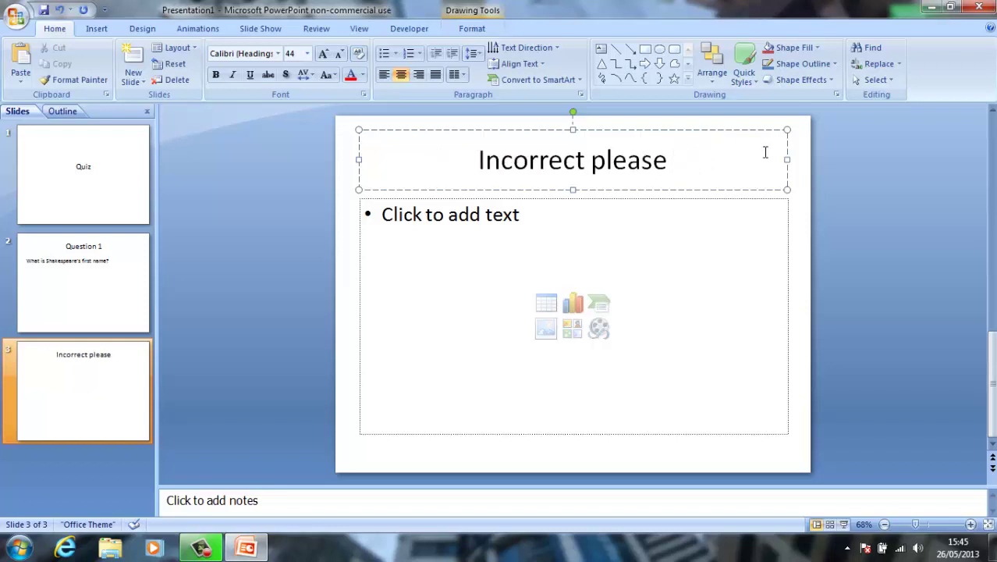
text(Try Again)
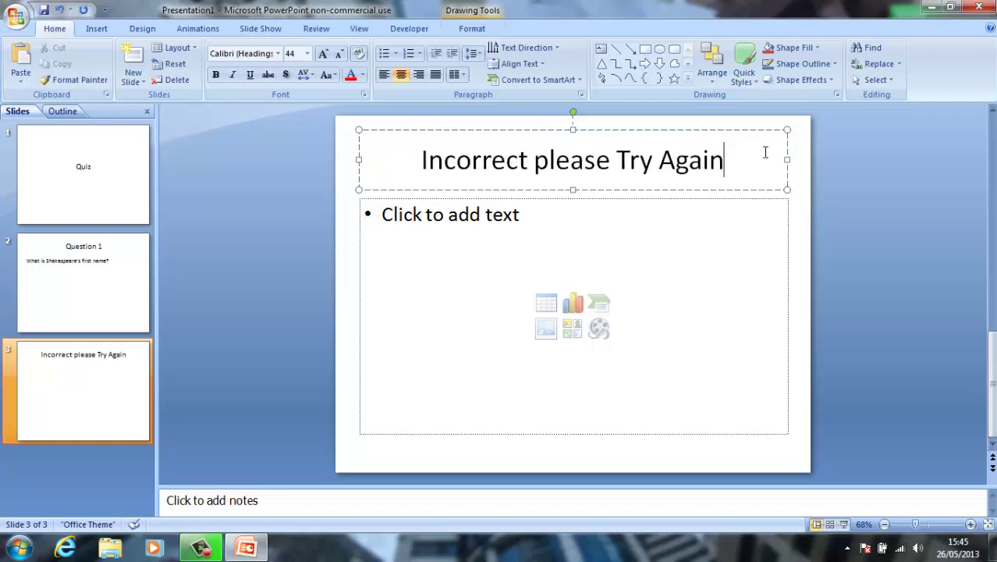
Step: Replace the slide's body box with a text box reading 'Question 1' below the title
click(449, 204)
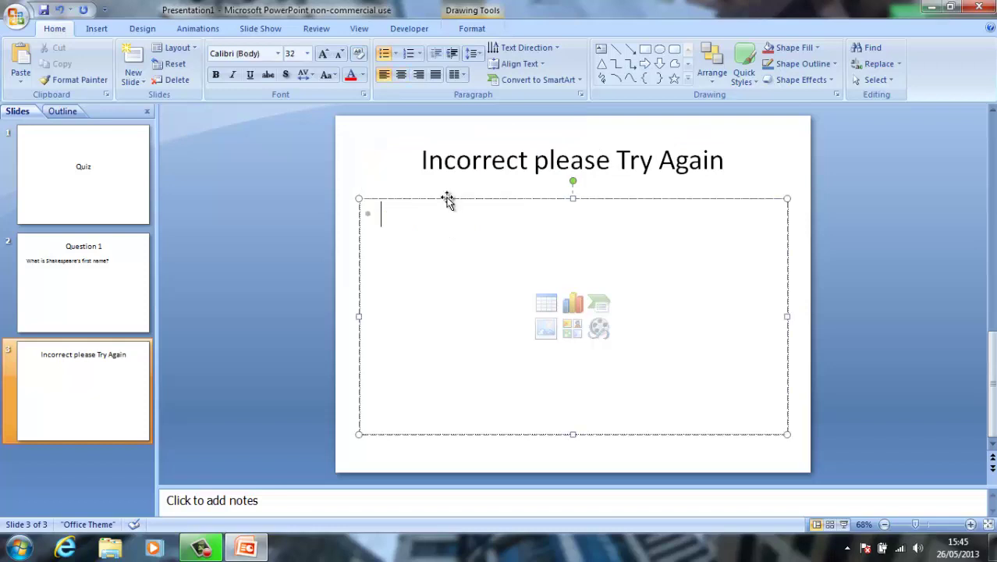
click(447, 199)
key(Delete)
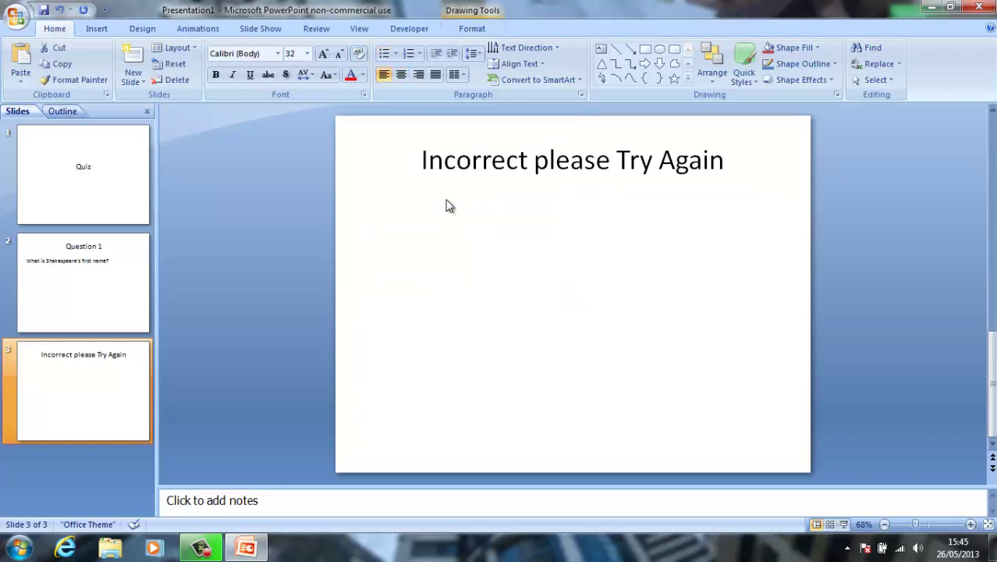
click(96, 29)
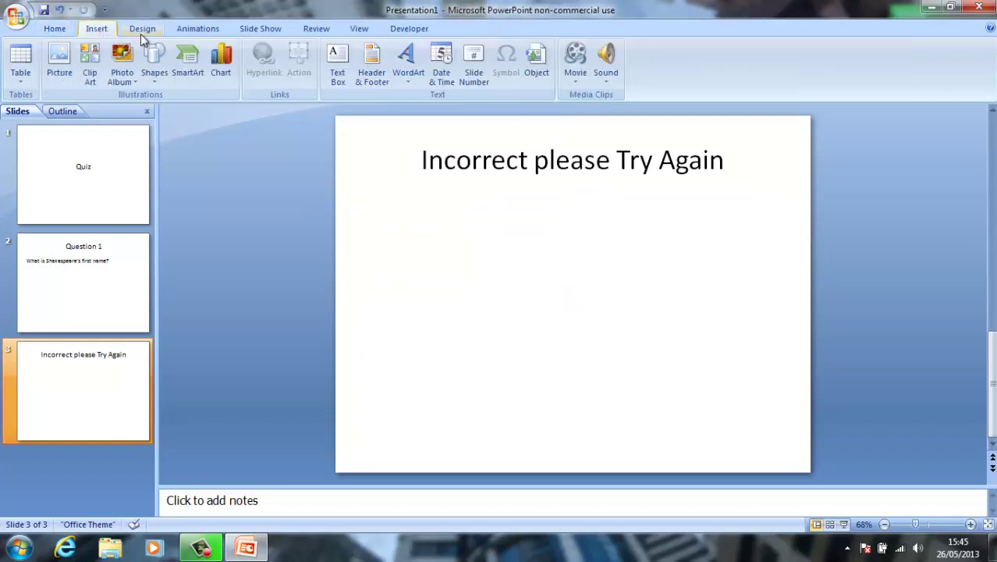
click(337, 63)
drag(360, 182, 523, 201)
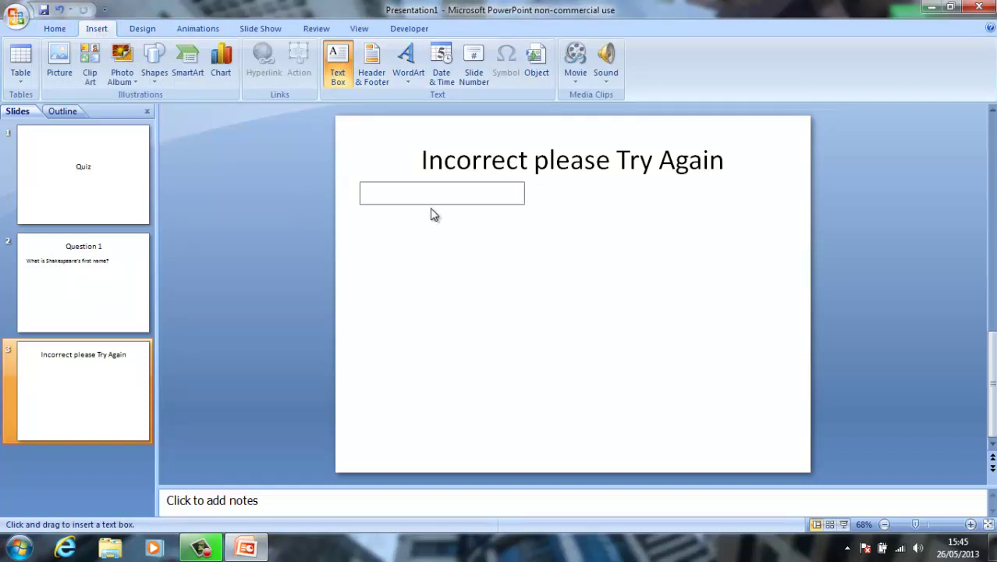
text(Que)
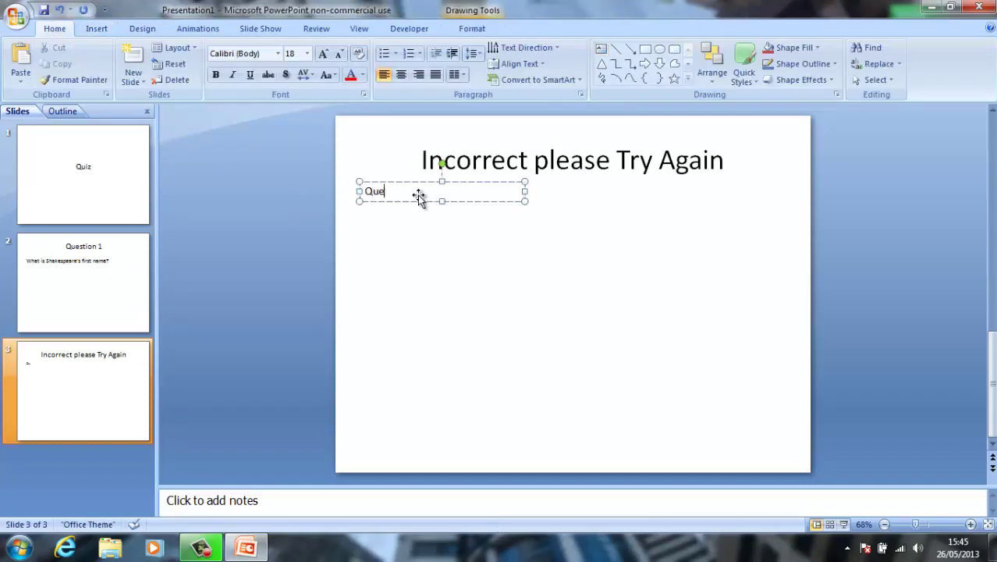
text(stion 1)
Step: Copy the Question 1 box, place the copy beneath it, and change it to 'Question 2'
click(415, 182)
key(ctrl+c)
click(390, 216)
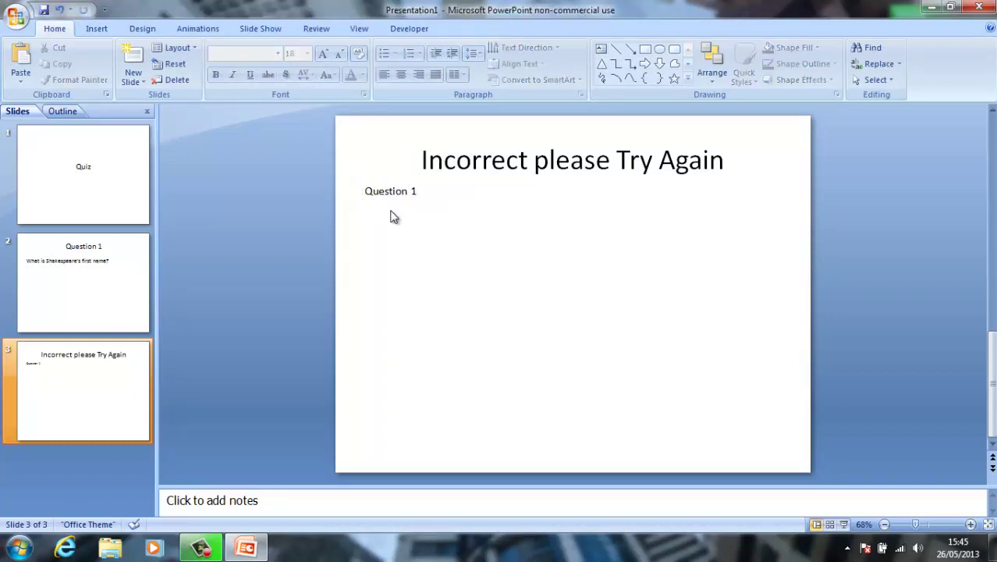
key(ctrl+v)
drag(408, 196, 405, 207)
click(426, 211)
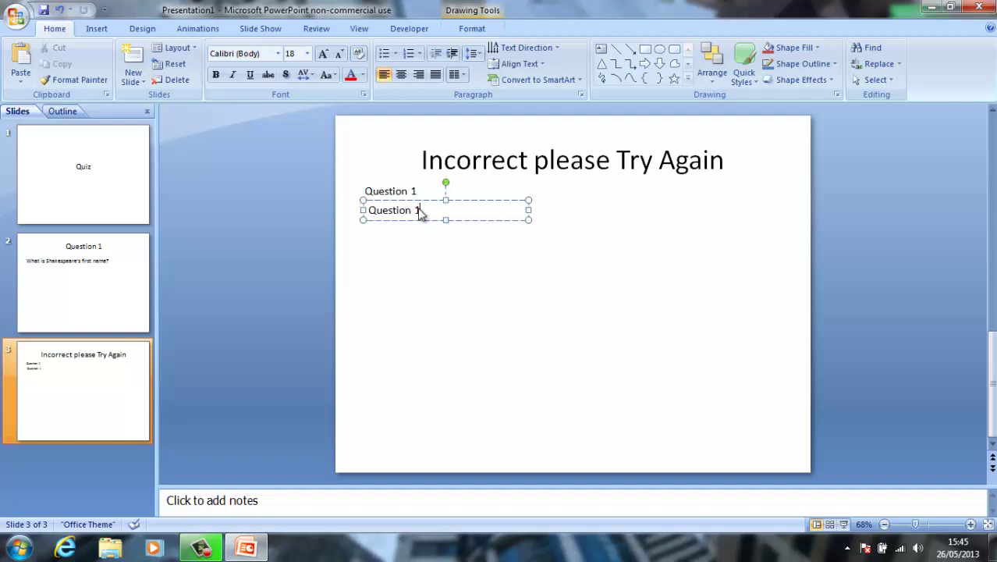
key(BackSpace)
text(2)
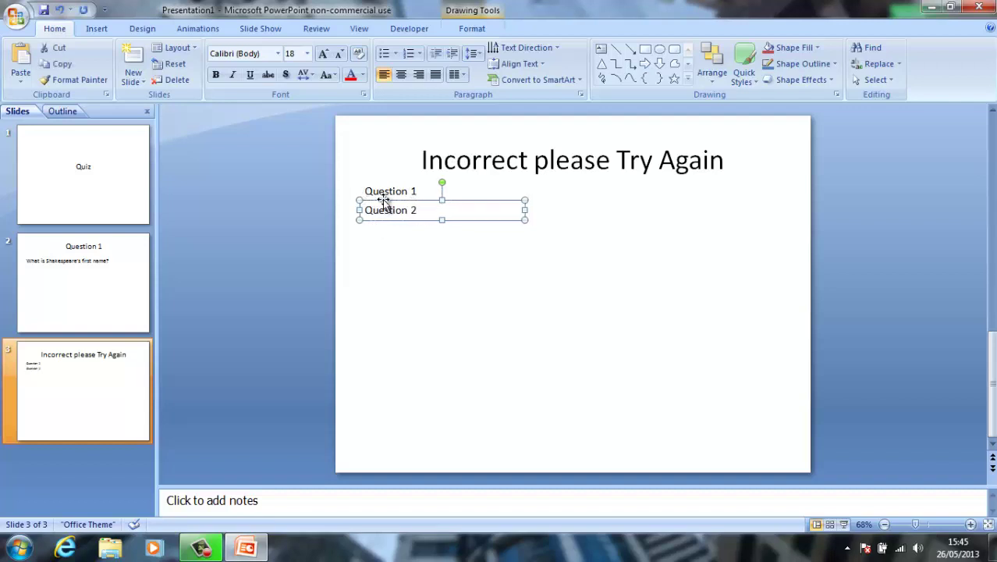
click(669, 191)
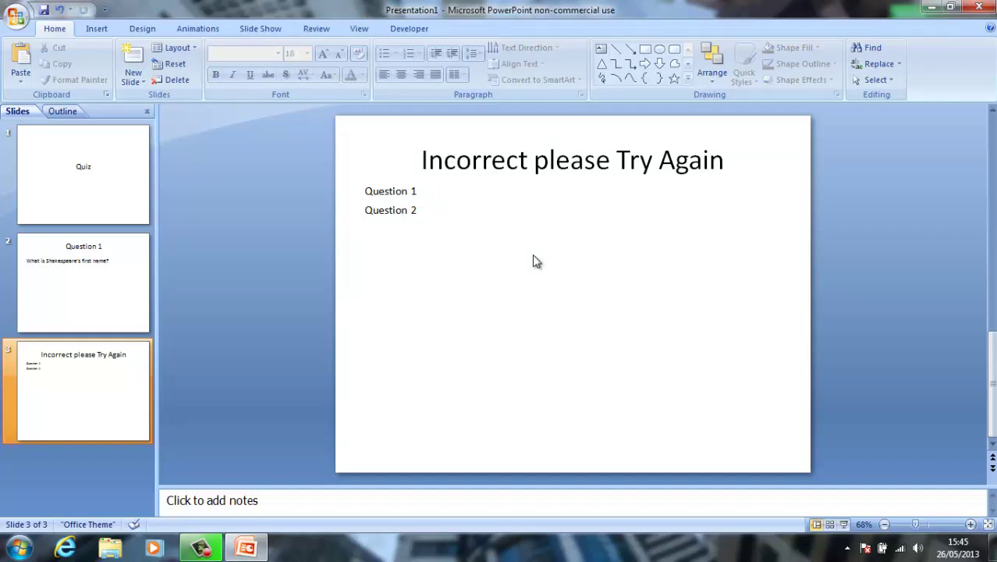
Step: On the Question 1 slide, add a text box reading '1) John' under the question
click(75, 261)
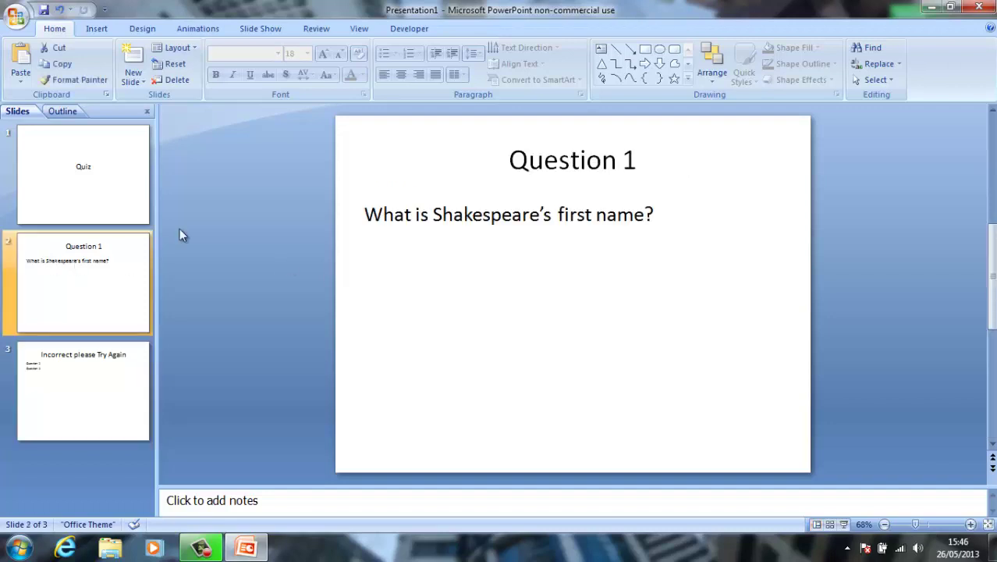
click(97, 28)
click(338, 66)
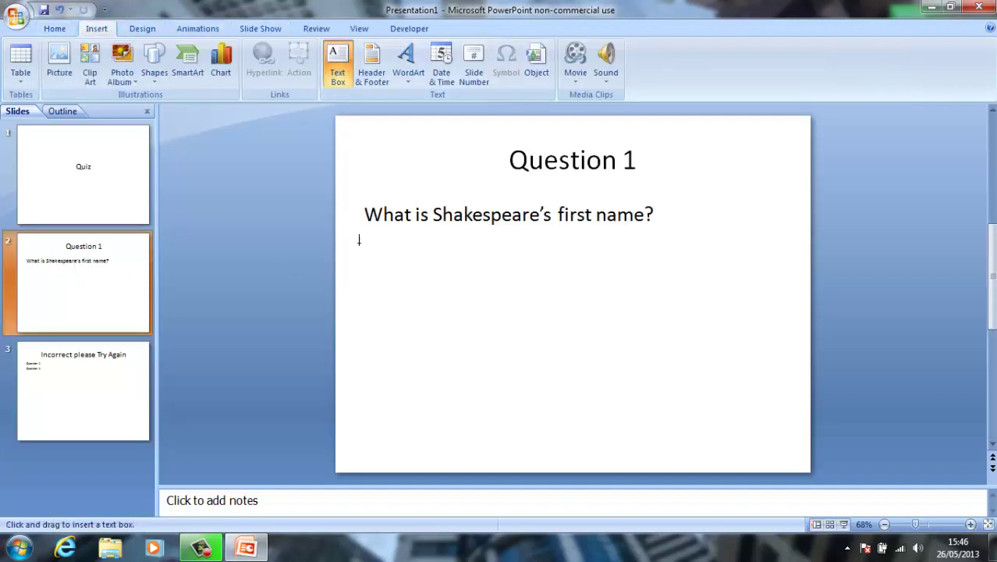
drag(352, 238, 511, 269)
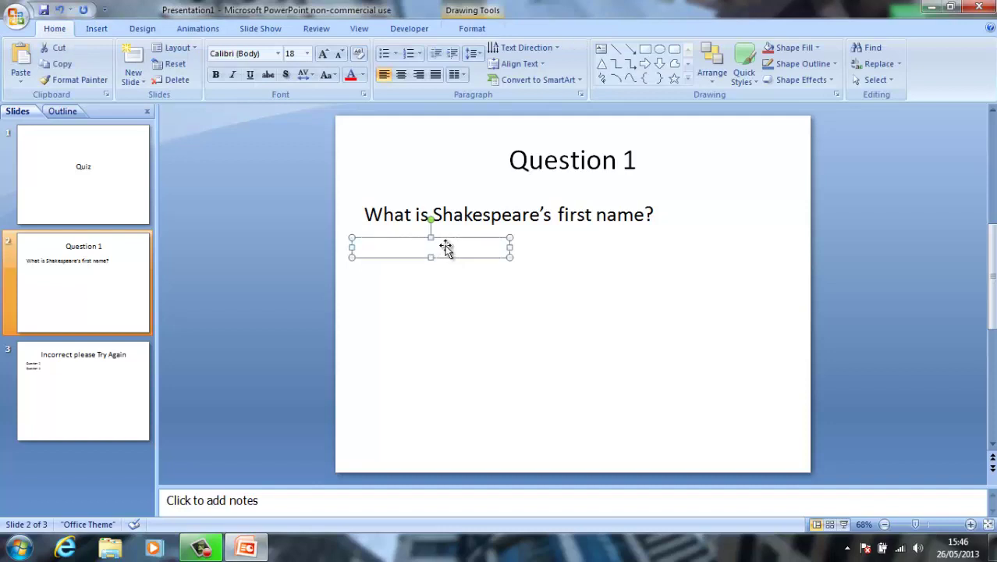
text(1) jOH)
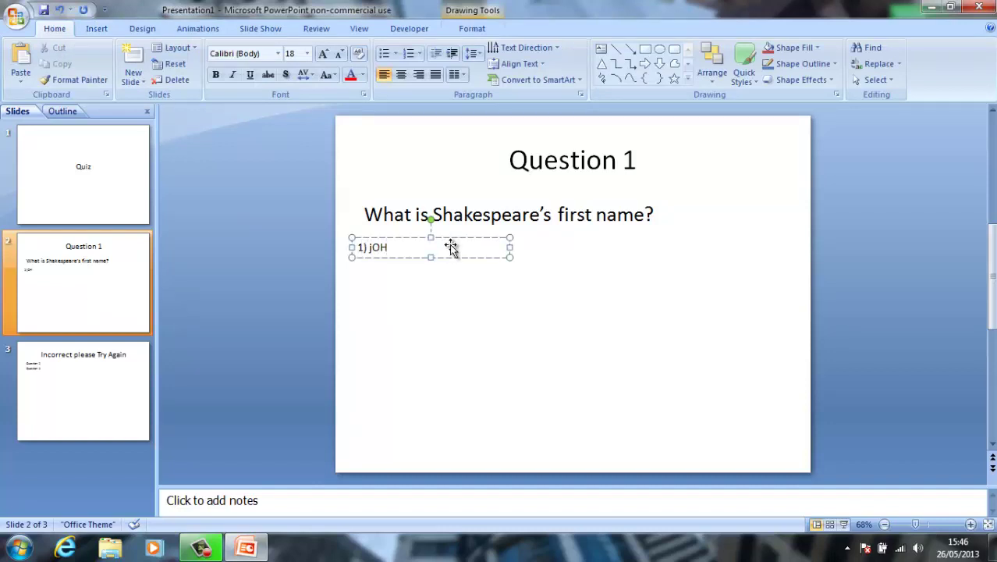
key(BackSpace)
key(BackSpace)
key(BackSpace)
key(BackSpace)
key(BackSpace)
key(BackSpace)
key(BackSpace)
text(John)
click(363, 299)
click(376, 247)
click(371, 272)
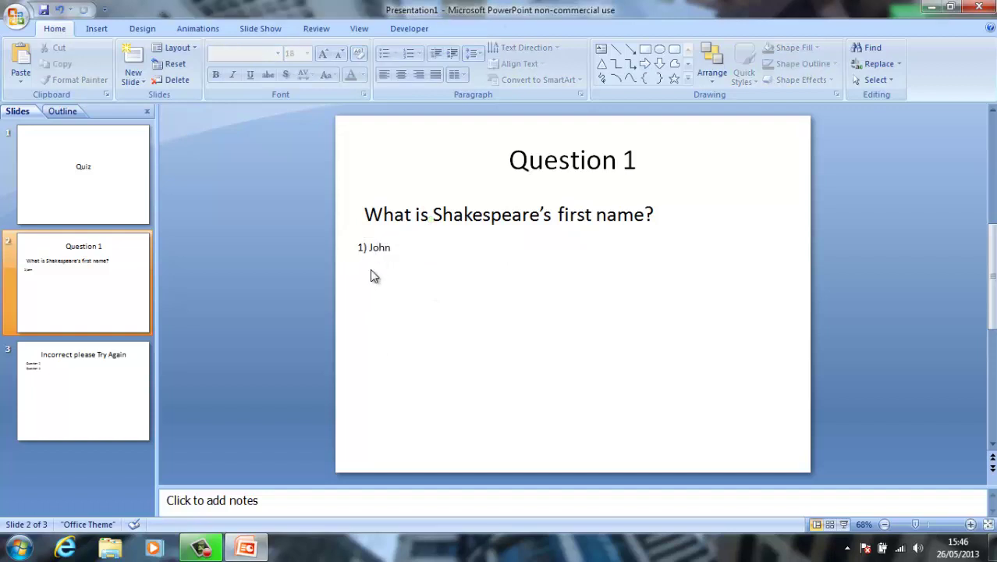
Step: Duplicate the 1) John box just below it and change its text to '2)'
mouse_move(391, 250)
mouse_down()
mouse_move(402, 263)
mouse_move(405, 250)
mouse_move(394, 251)
mouse_move(400, 262)
mouse_up()
click(398, 267)
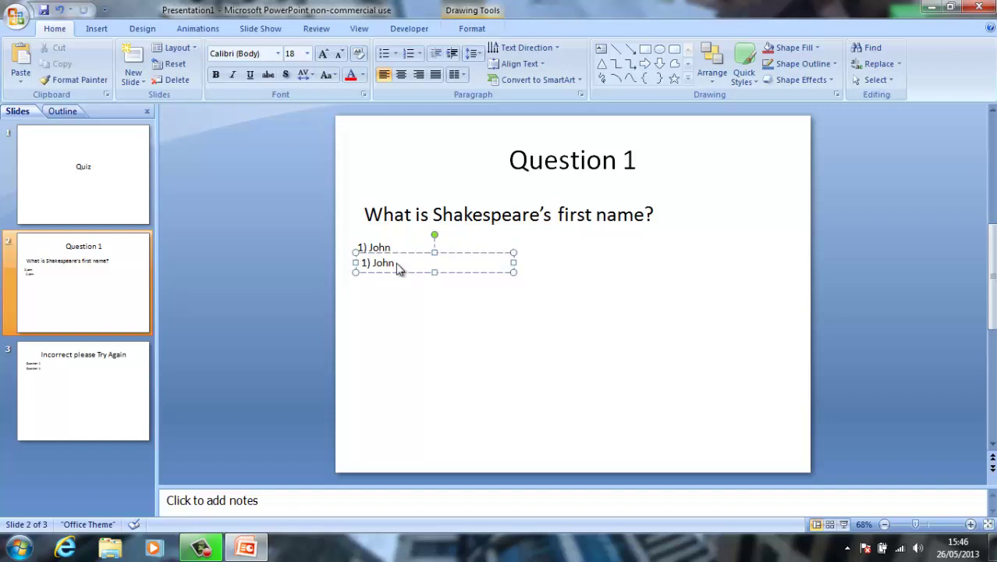
key(BackSpace)
key(BackSpace)
key(BackSpace)
drag(412, 252, 408, 264)
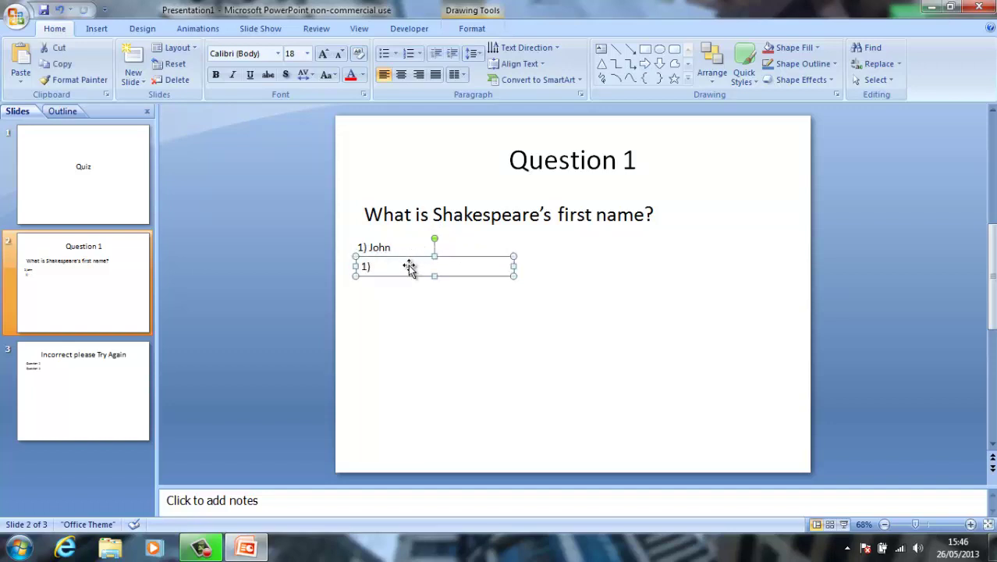
click(375, 268)
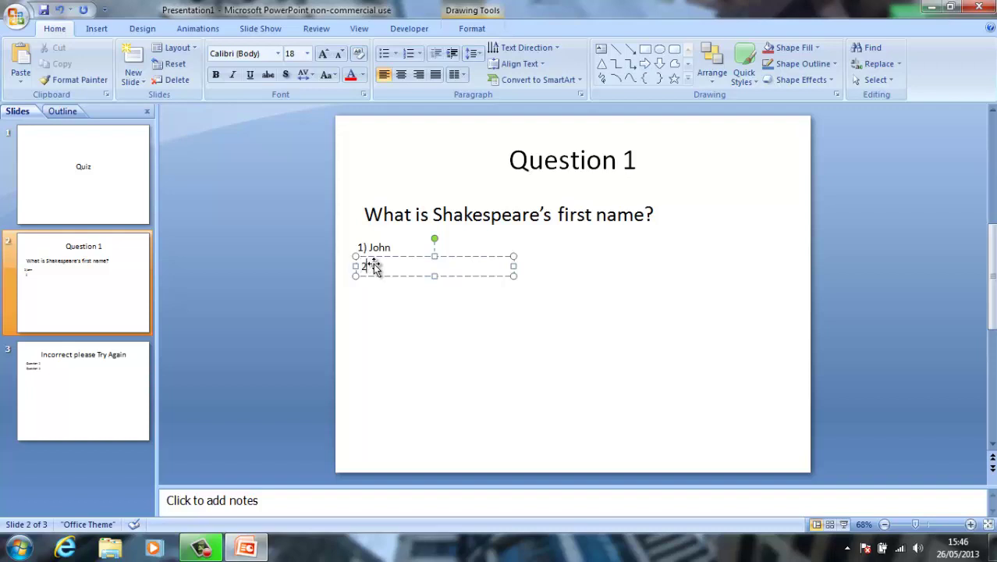
text(2))
click(375, 257)
click(371, 267)
Step: Align the 2) box with 1) John and complete it as '2) Chris'
click(396, 306)
click(371, 267)
click(368, 257)
drag(368, 258, 364, 258)
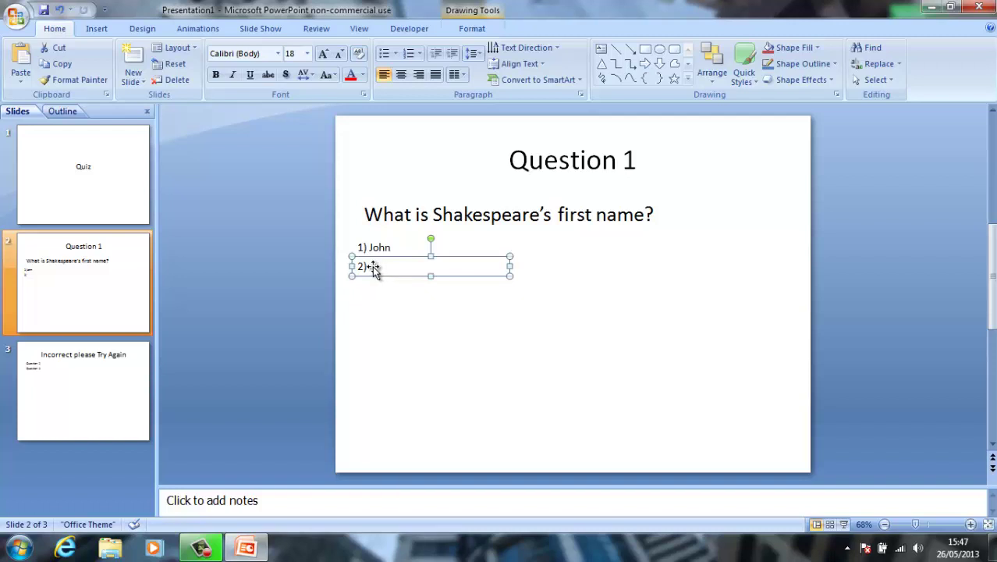
click(370, 267)
text(Chris)
click(483, 337)
Step: Duplicate the 2) Chris box below it and change the copy to '3) William'
click(441, 258)
click(391, 292)
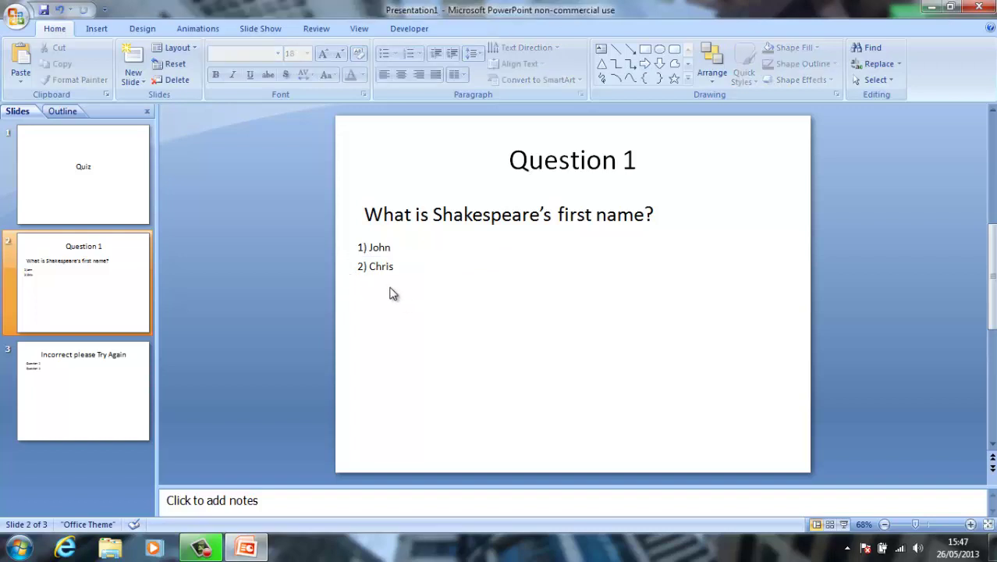
drag(387, 259, 392, 282)
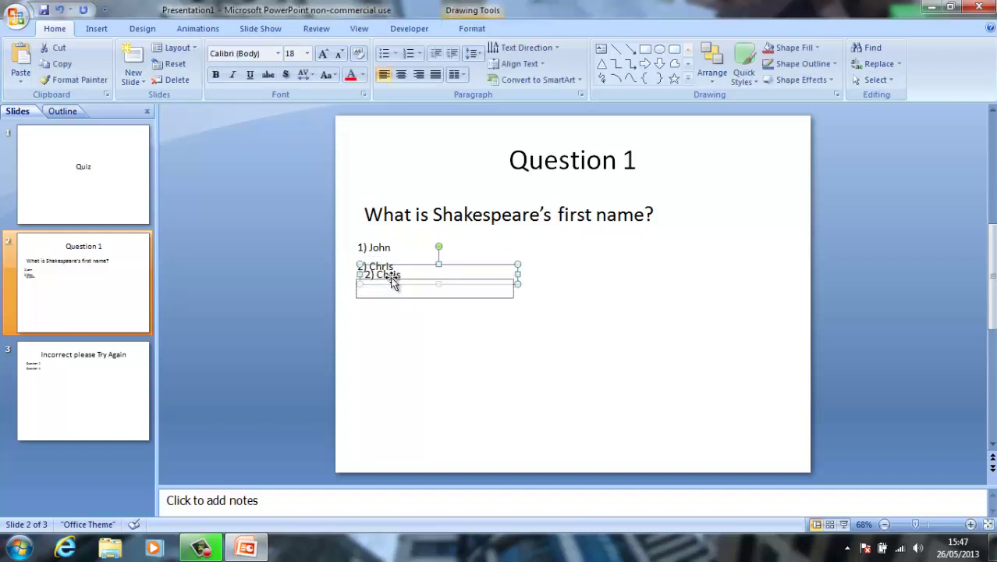
click(396, 289)
key(shift+Home)
key(BackSpace)
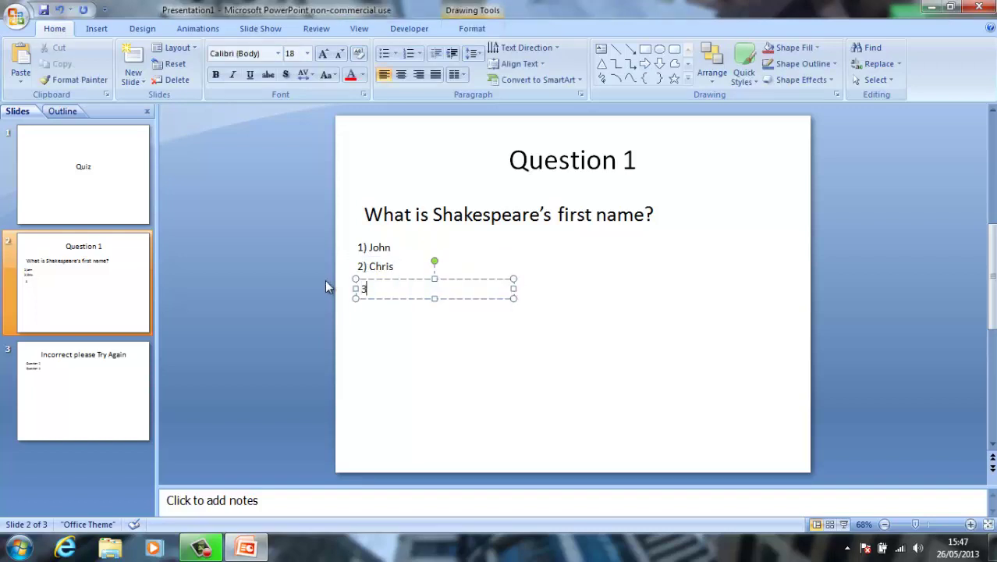
text(3) Willia)
key(BackSpace)
key(BackSpace)
text(ia)
key(BackSpace)
text(m)
Step: Nudge 3) William up slightly to even the answer spacing
click(516, 373)
click(387, 294)
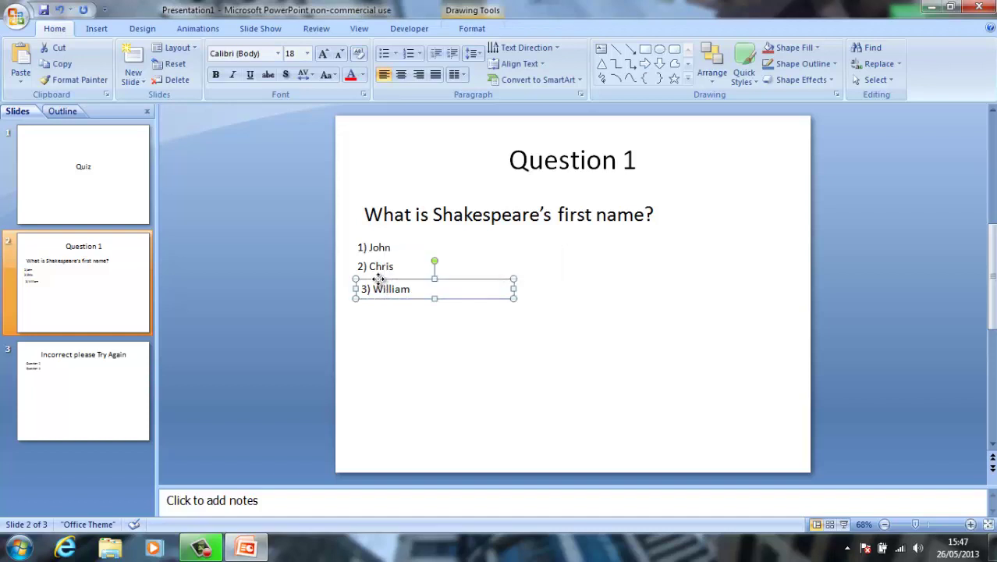
drag(378, 278, 377, 274)
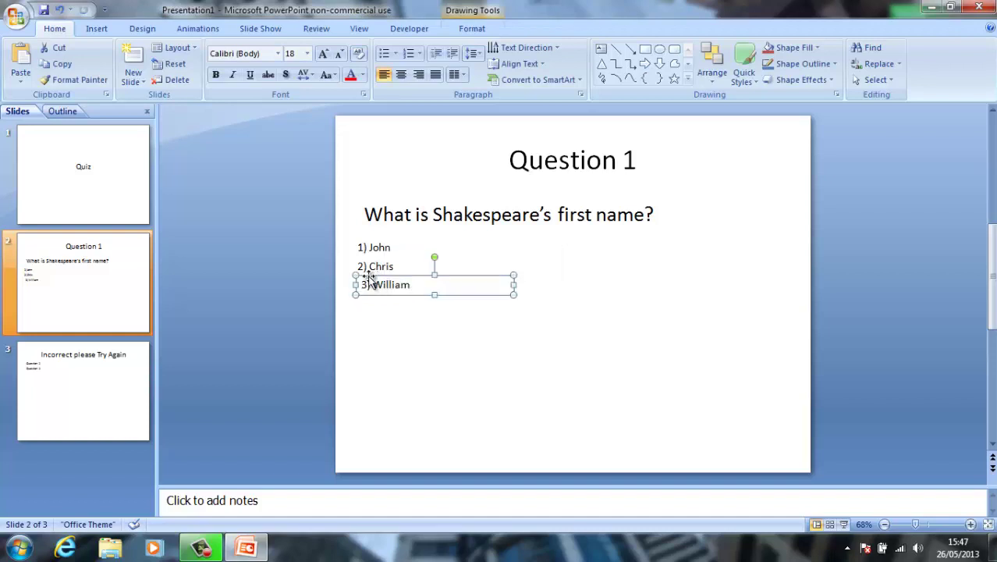
click(648, 286)
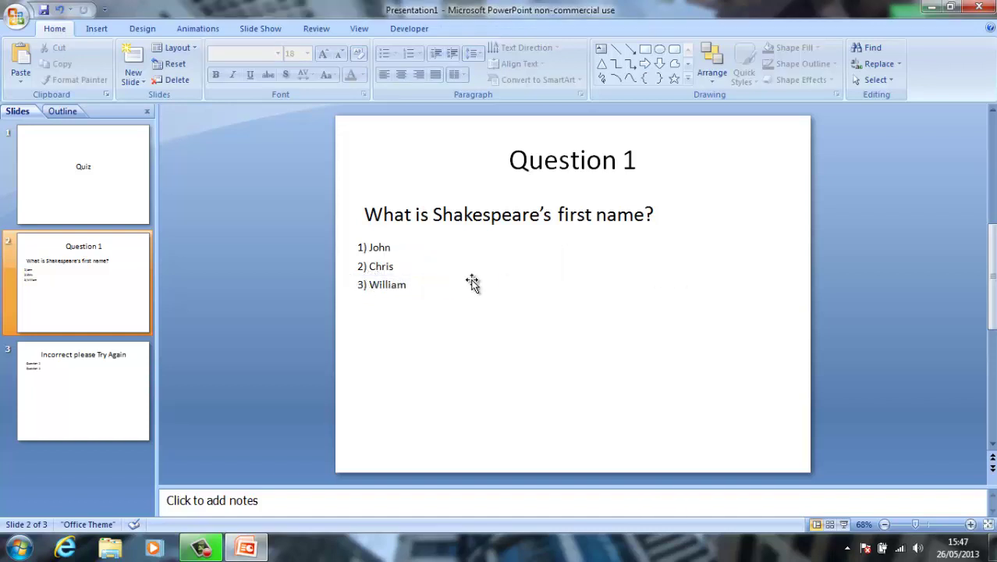
Step: Hyperlink the 1) John answer to slide 3, 'Incorrect please Try Again'
click(374, 249)
right_click(384, 236)
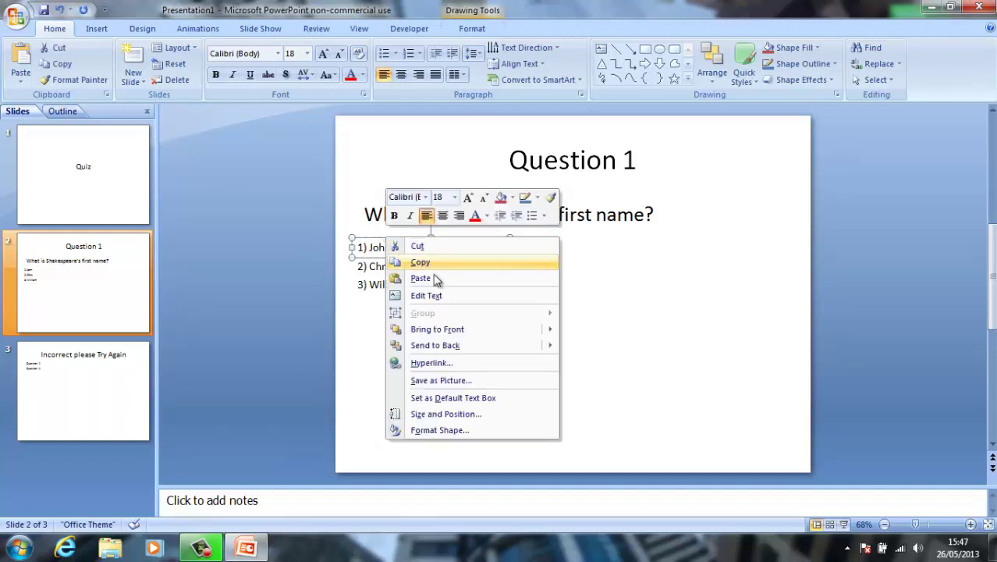
mouse_move(441, 355)
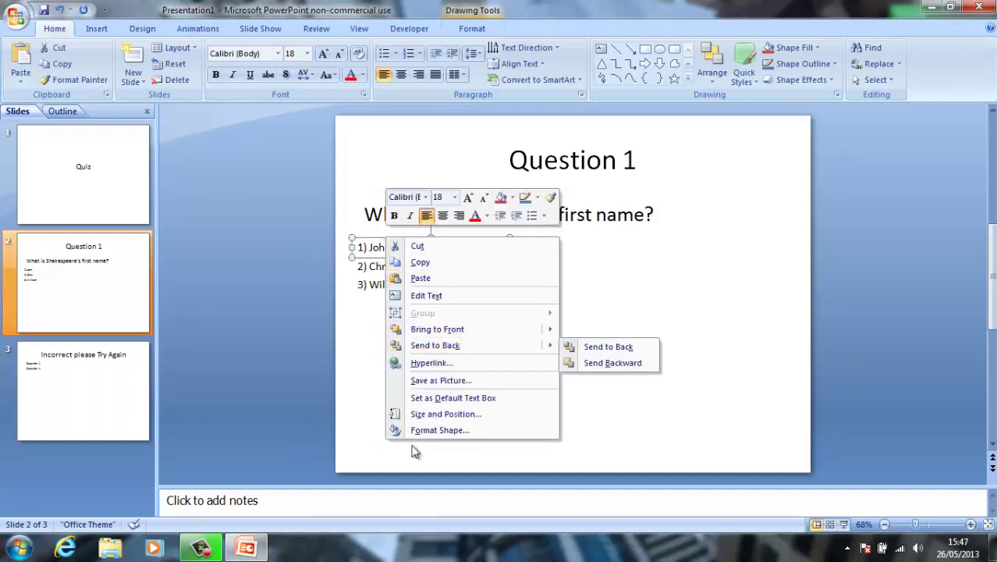
click(429, 363)
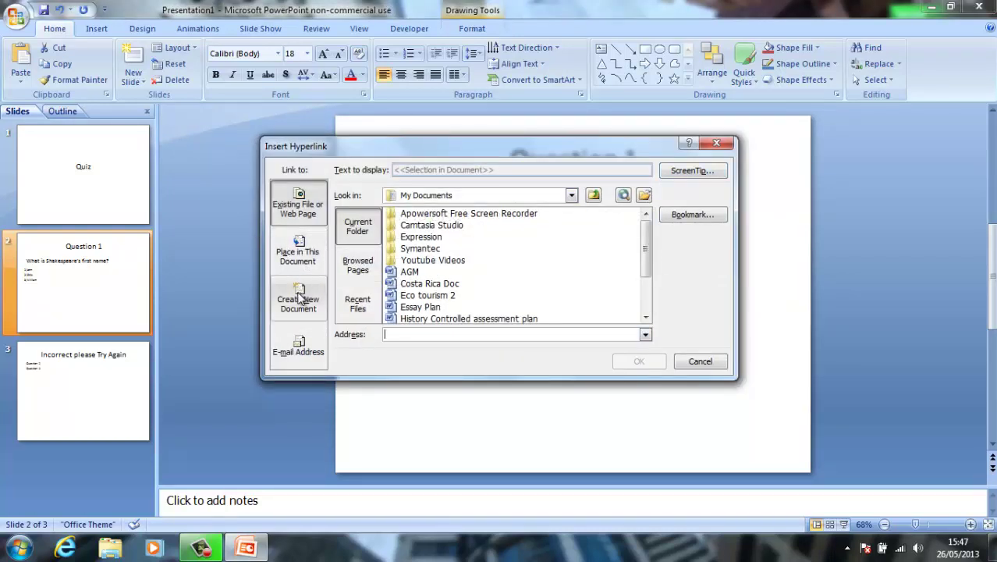
click(296, 264)
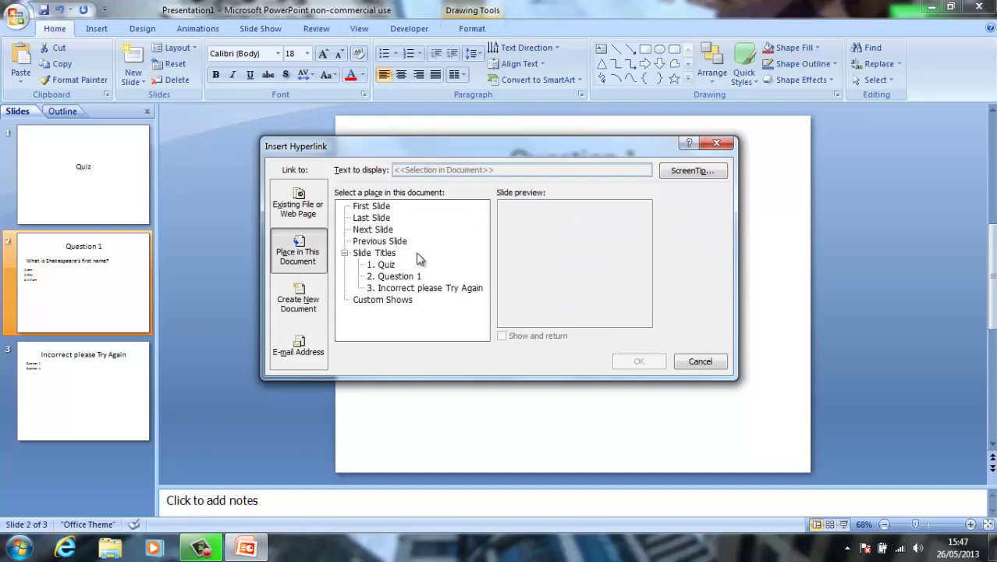
mouse_move(600, 148)
mouse_down()
mouse_move(618, 426)
mouse_move(611, 161)
mouse_up()
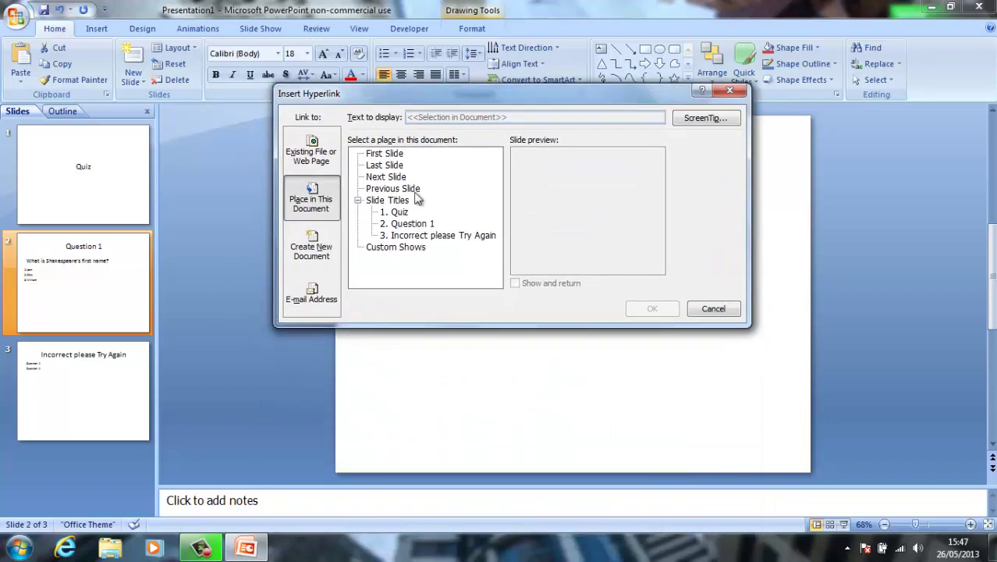
click(409, 238)
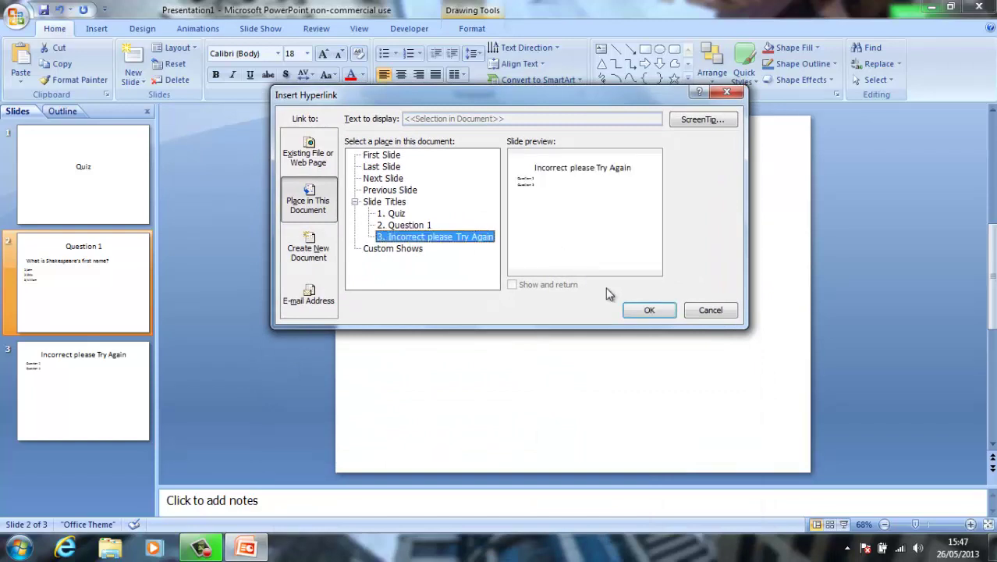
click(649, 309)
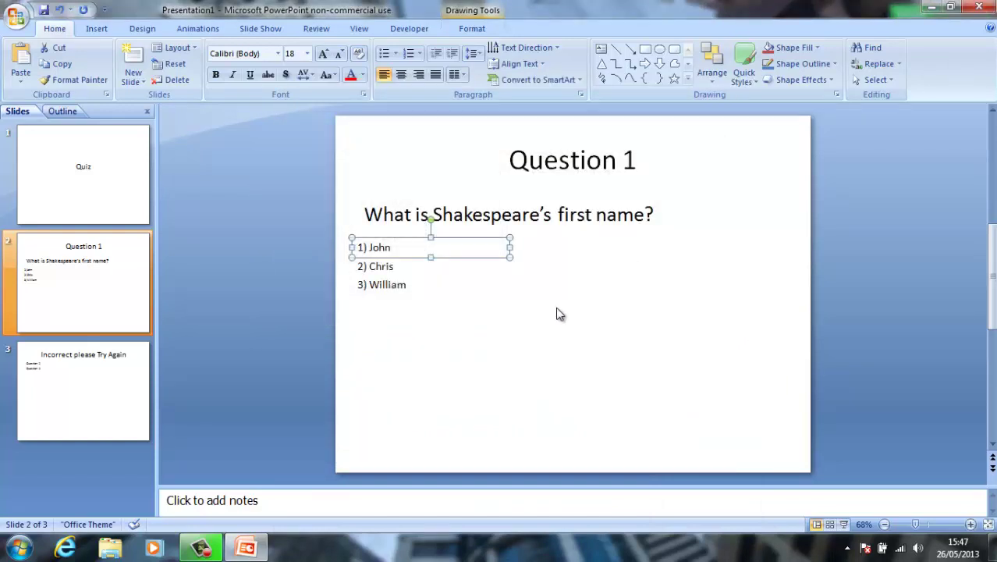
Step: Hyperlink the 2) Chris answer to the 'Incorrect please Try Again' slide as well
click(379, 267)
right_click(380, 265)
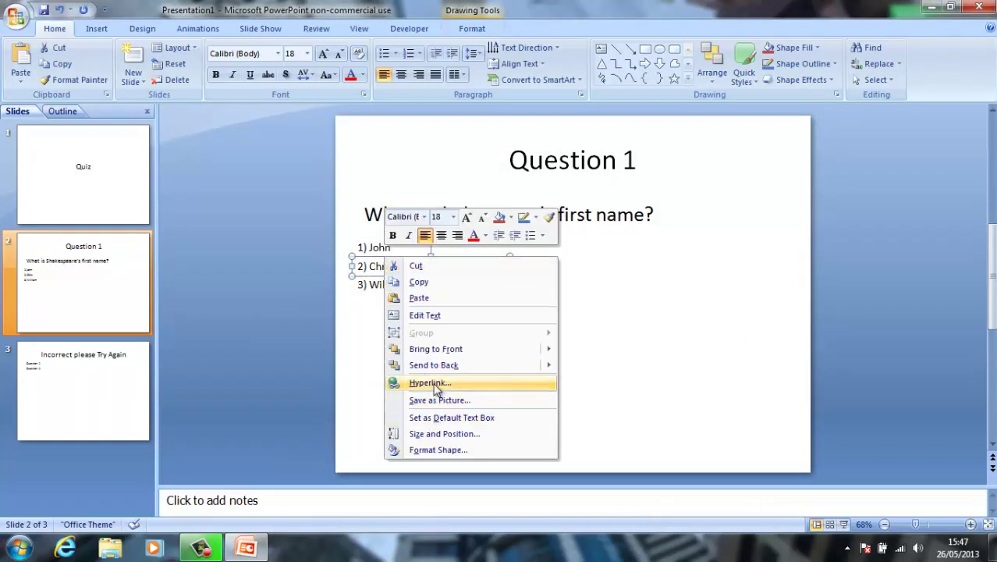
click(430, 382)
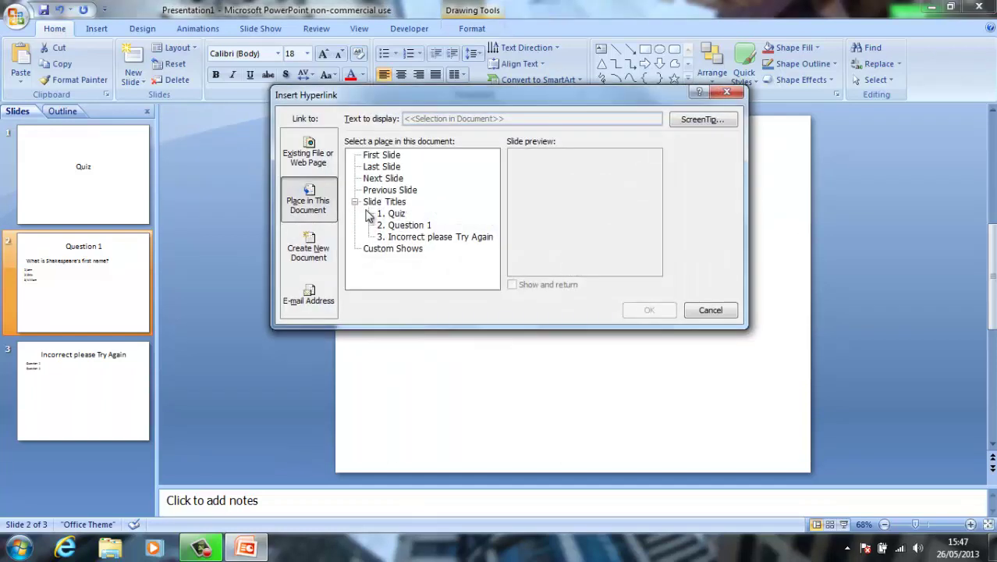
click(414, 237)
click(647, 311)
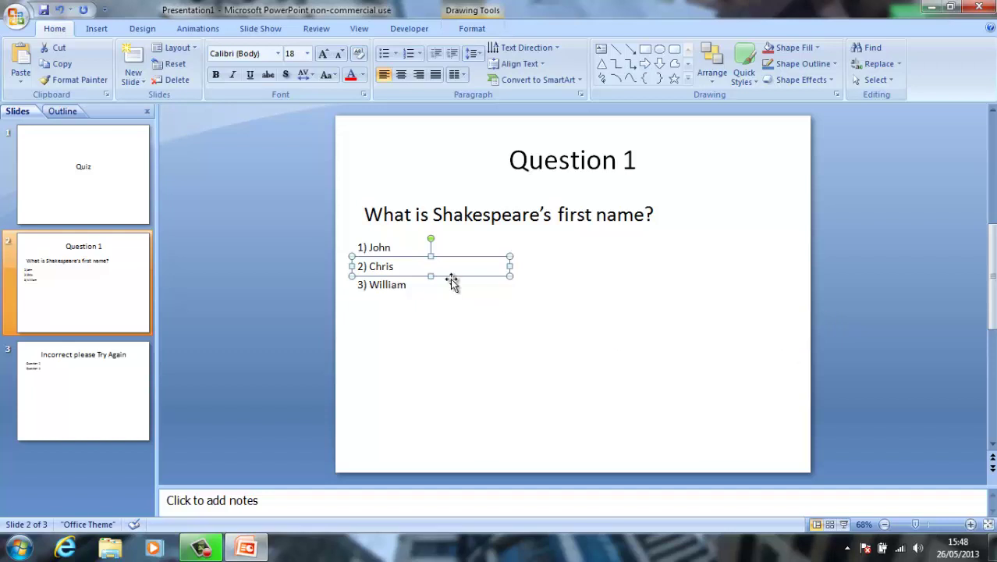
click(395, 284)
Step: Add a fourth slide titled 'Question 2' after the Incorrect slide
click(61, 467)
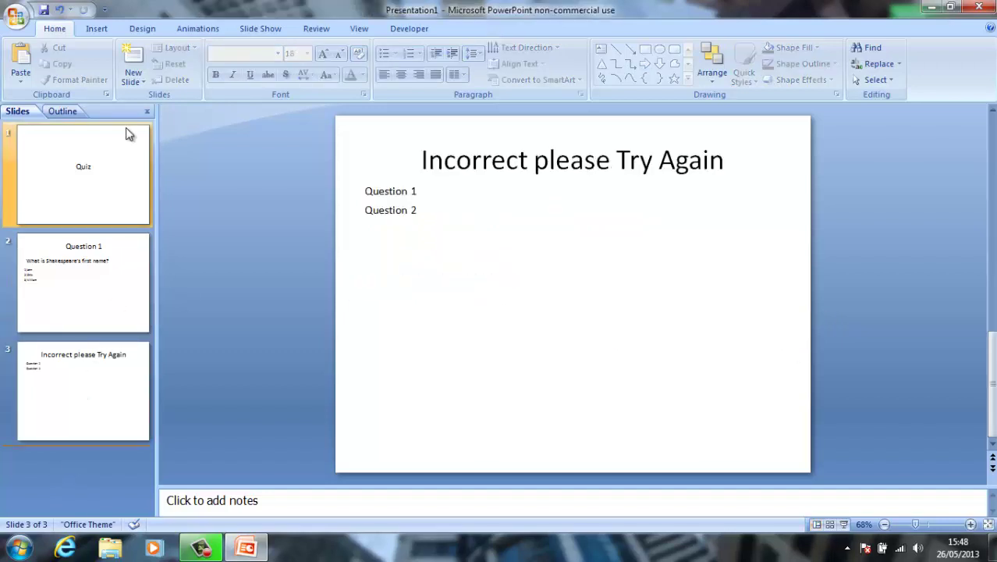
click(134, 56)
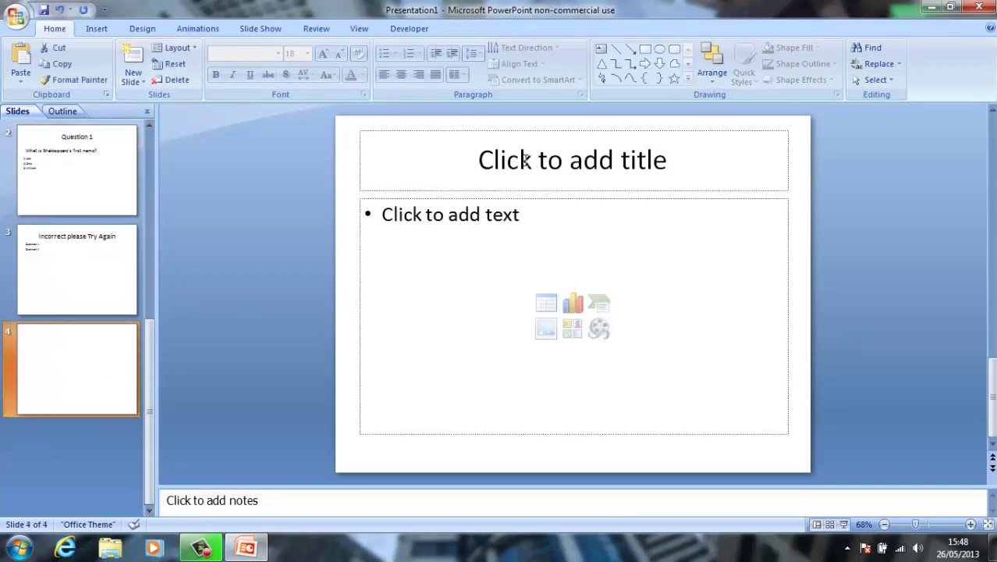
click(528, 160)
text(Question 2)
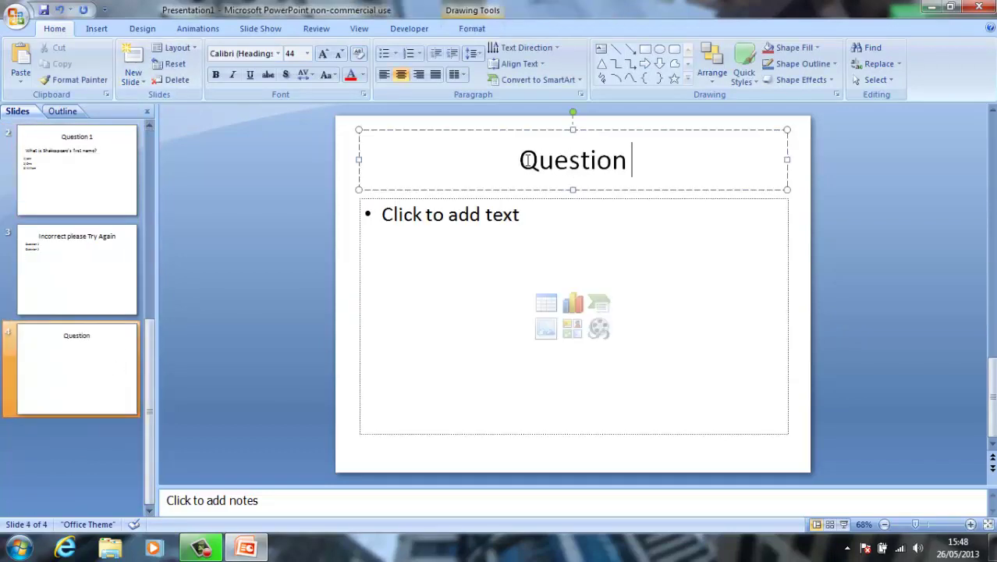
Step: Hyperlink the 3) William answer on Question 1 to the Question 2 slide
click(76, 132)
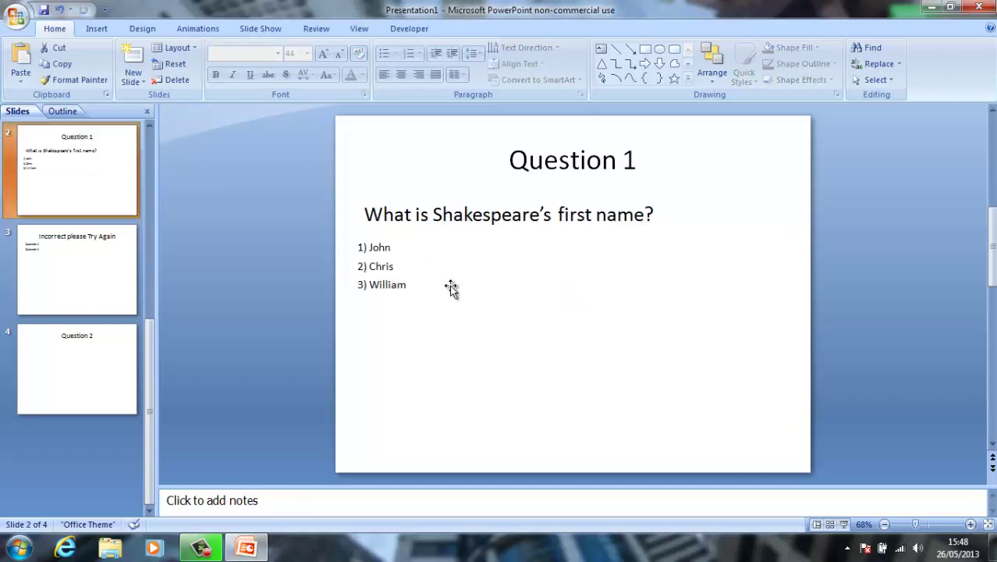
click(388, 283)
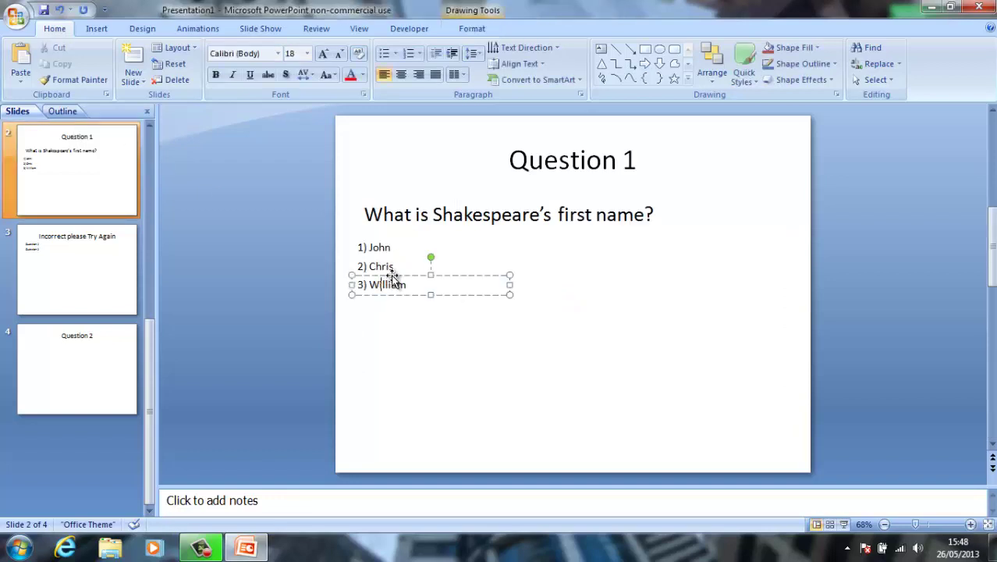
click(392, 276)
right_click(392, 280)
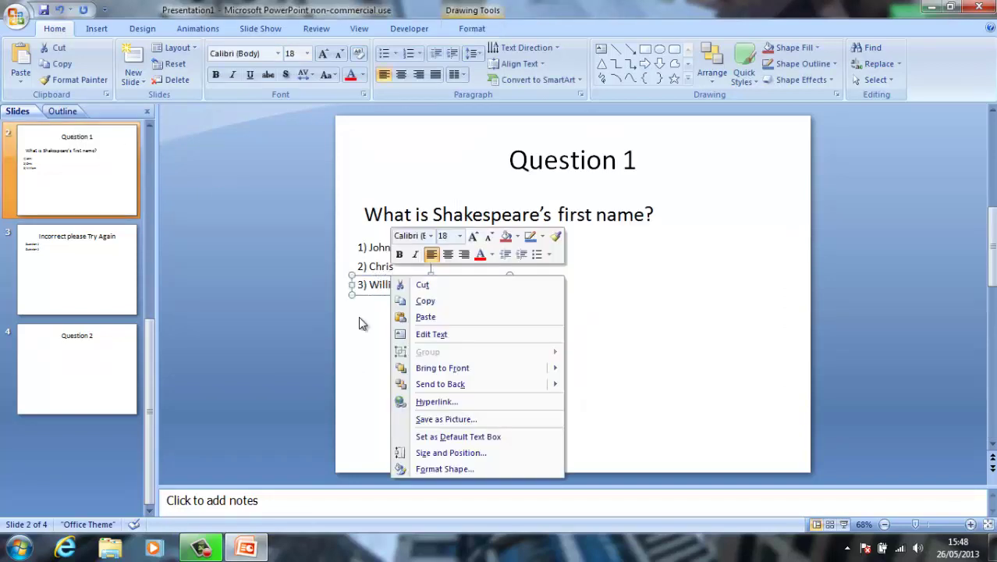
click(416, 402)
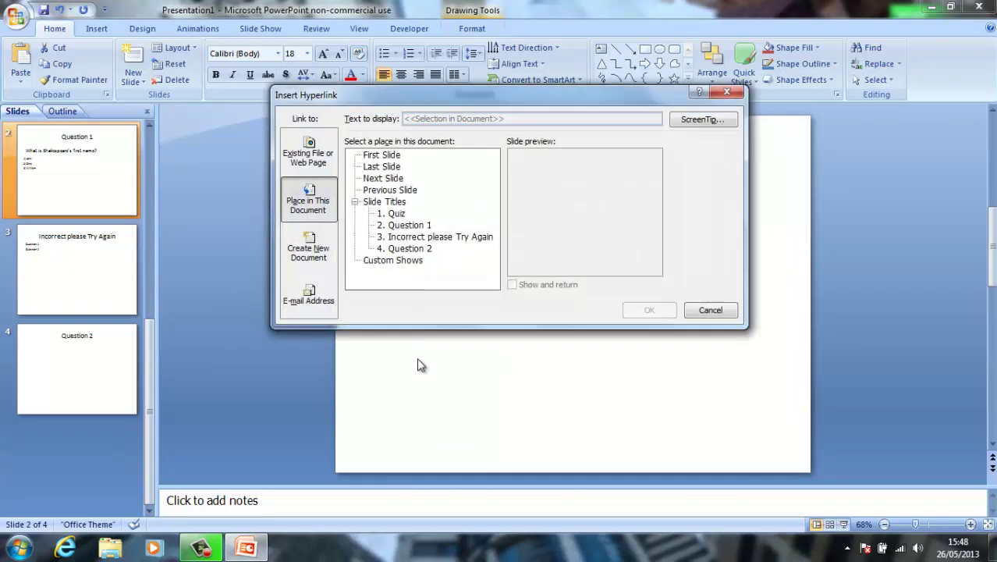
click(410, 248)
click(647, 310)
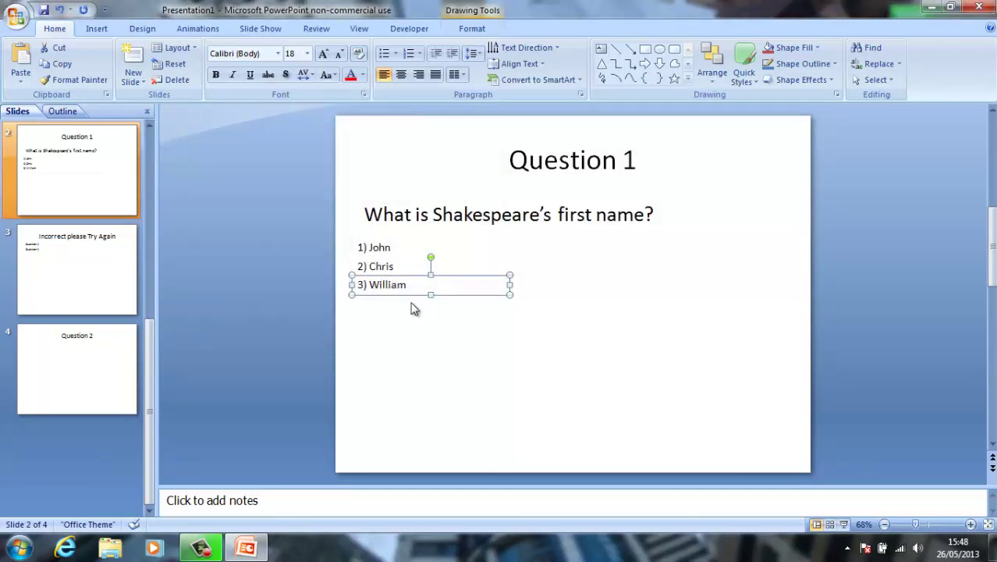
click(415, 312)
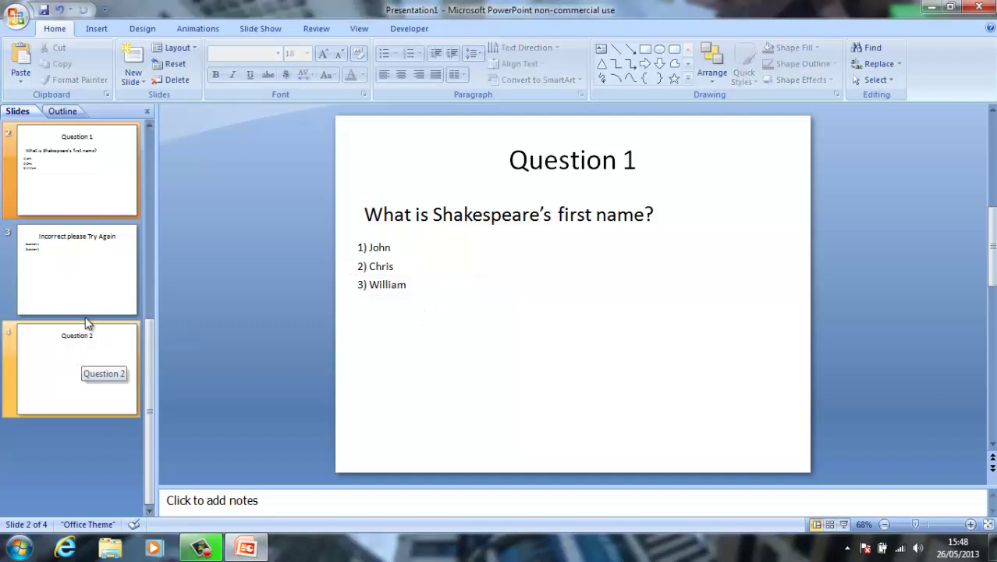
Step: Run the slide show with F5 and confirm clicking John jumps to the Incorrect slide
click(91, 281)
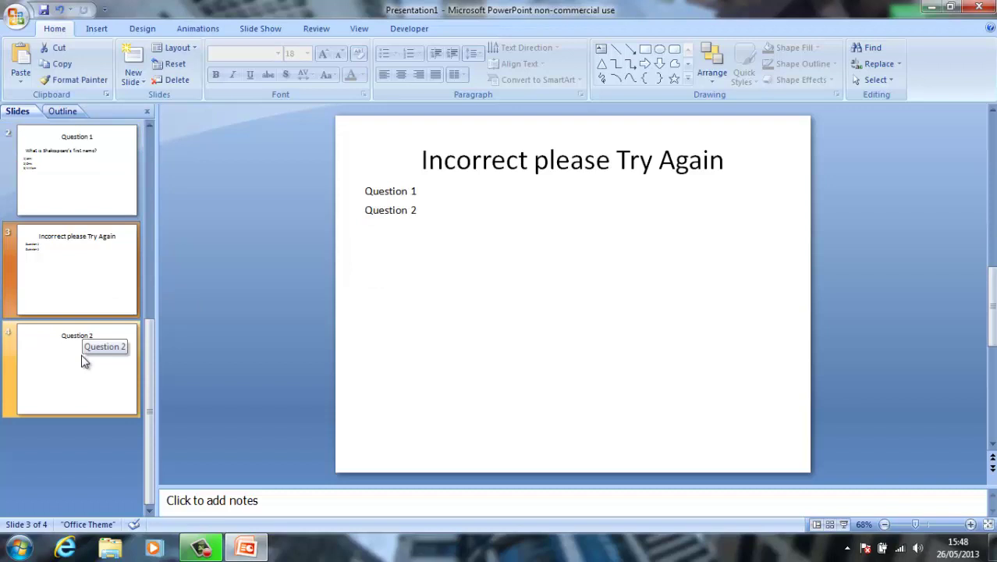
click(84, 360)
click(82, 183)
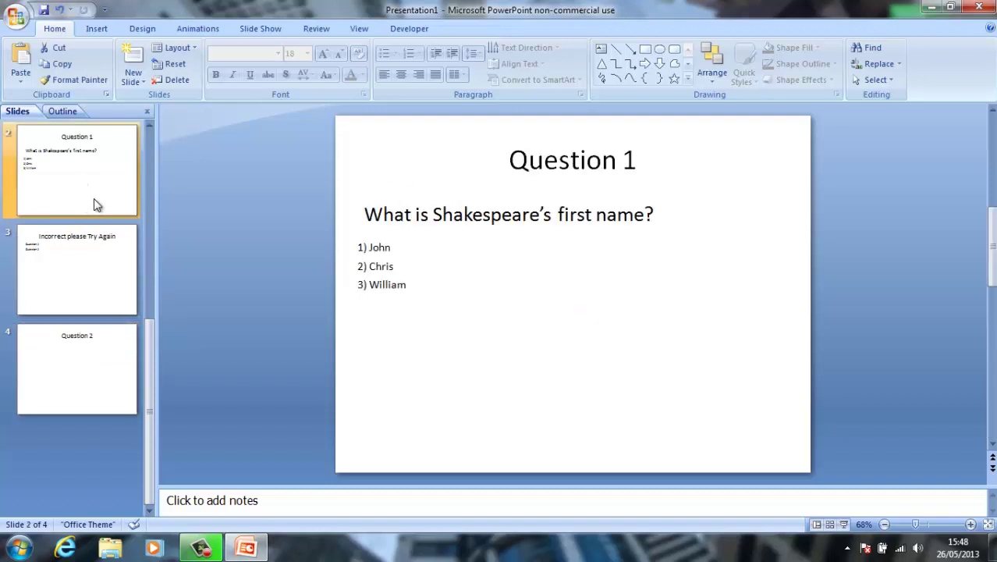
key(F5)
click(424, 192)
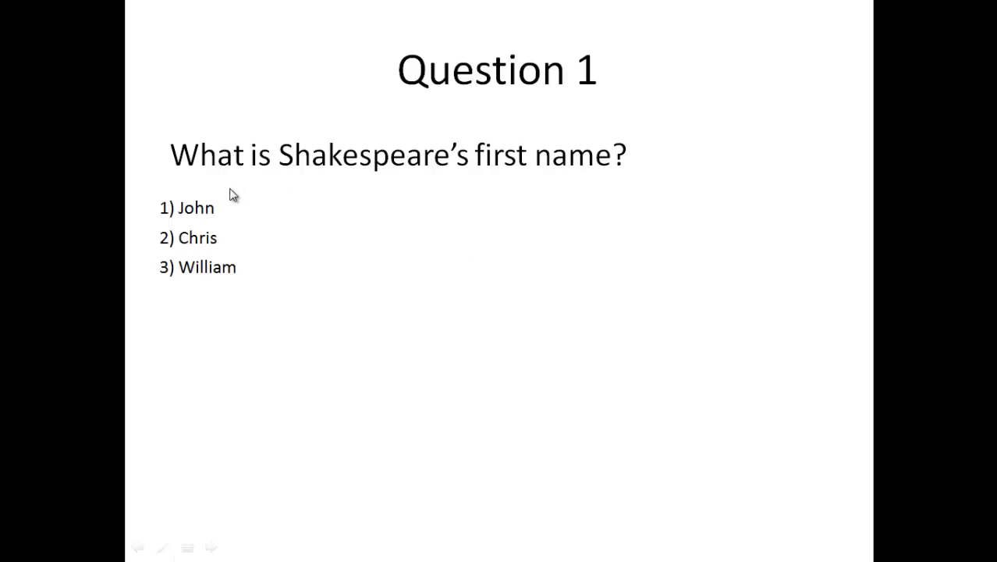
click(206, 211)
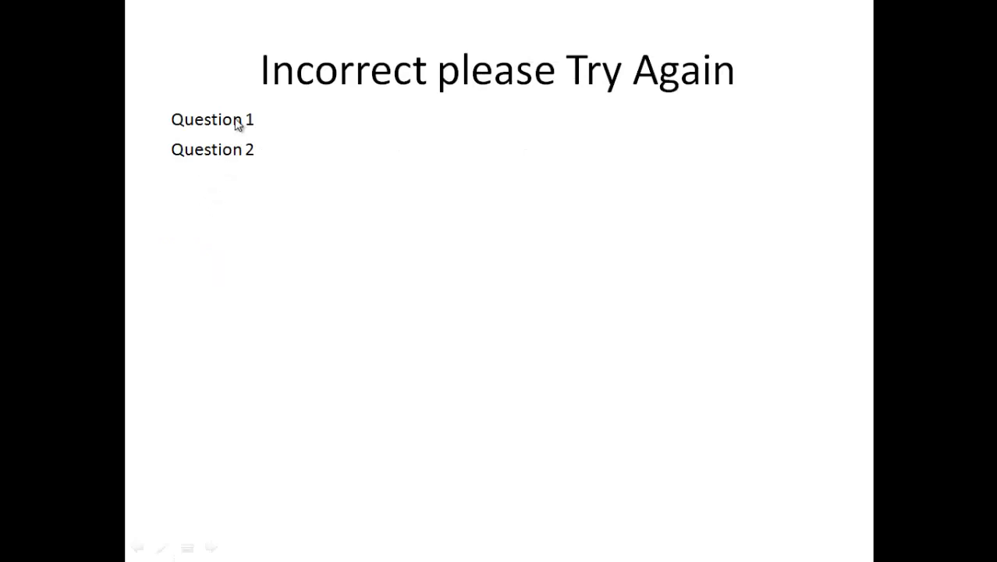
key(Escape)
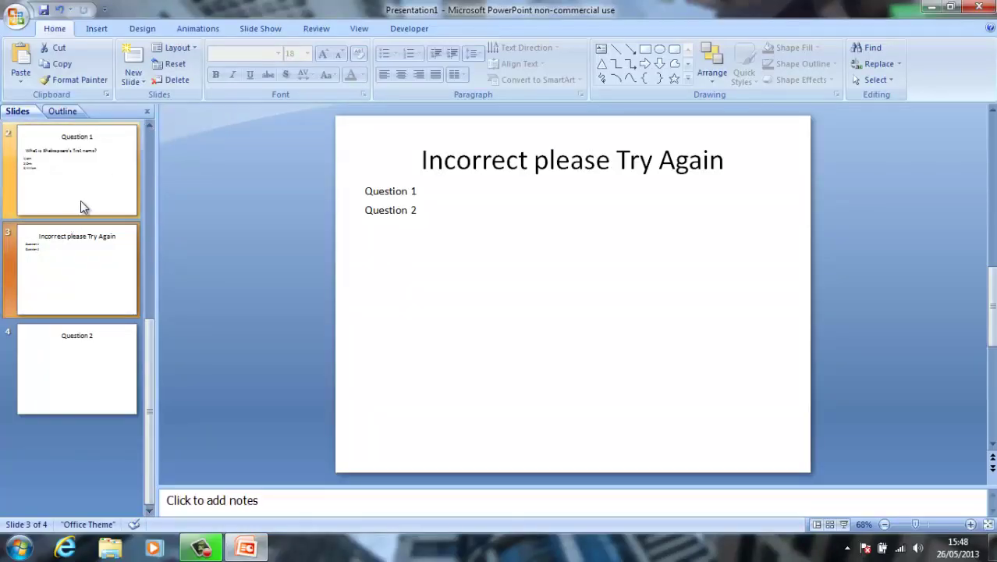
Step: Hyperlink the Incorrect slide's 'Question 1' text back to the Question 1 slide
click(381, 197)
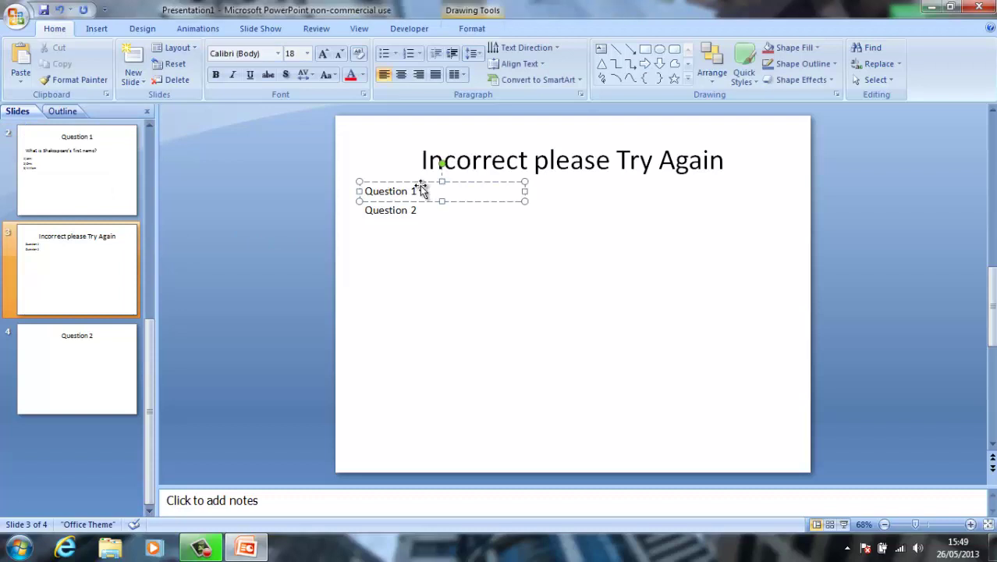
right_click(422, 187)
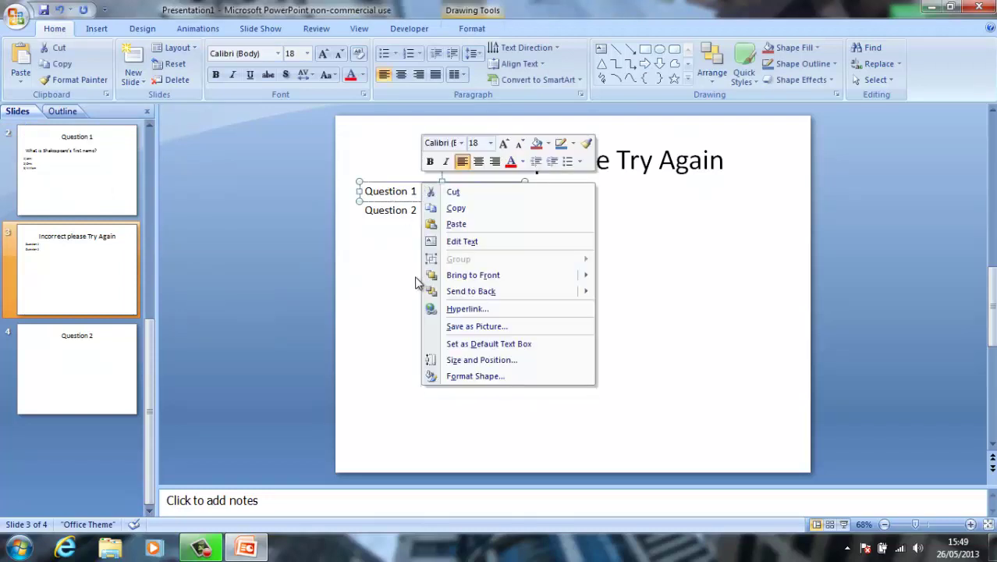
click(467, 309)
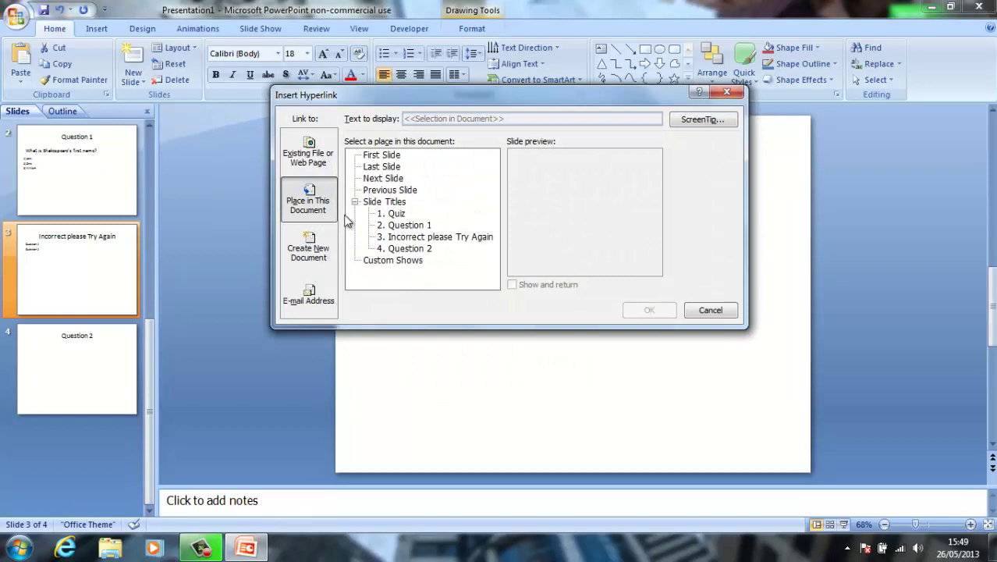
click(403, 225)
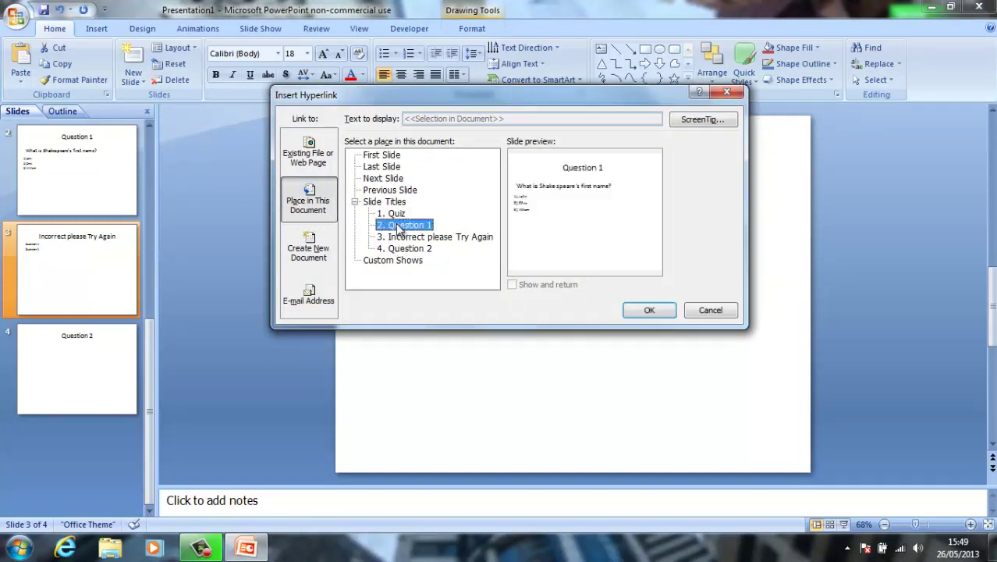
click(650, 311)
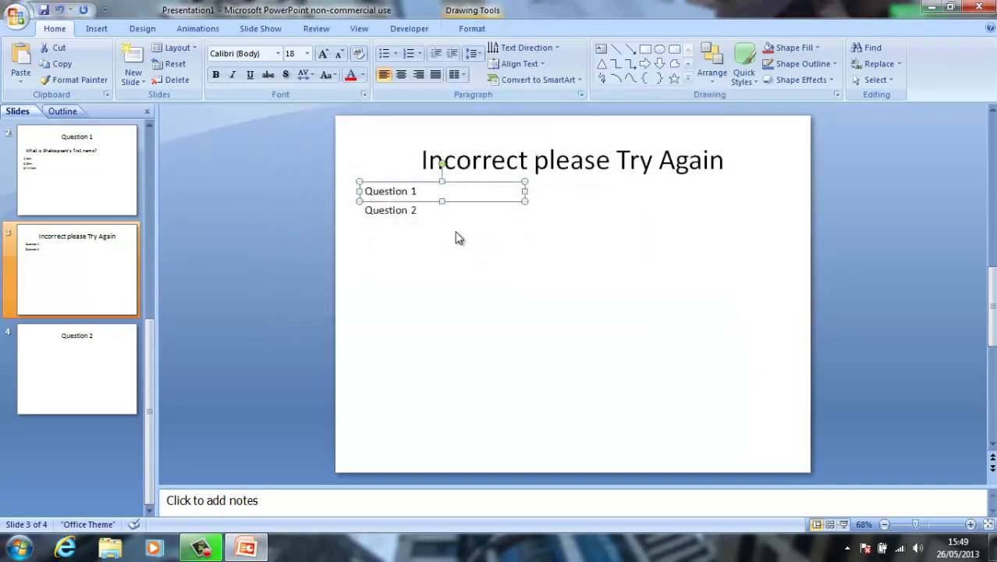
Step: Hyperlink the 'Question 2' text to the Question 2 slide
click(384, 209)
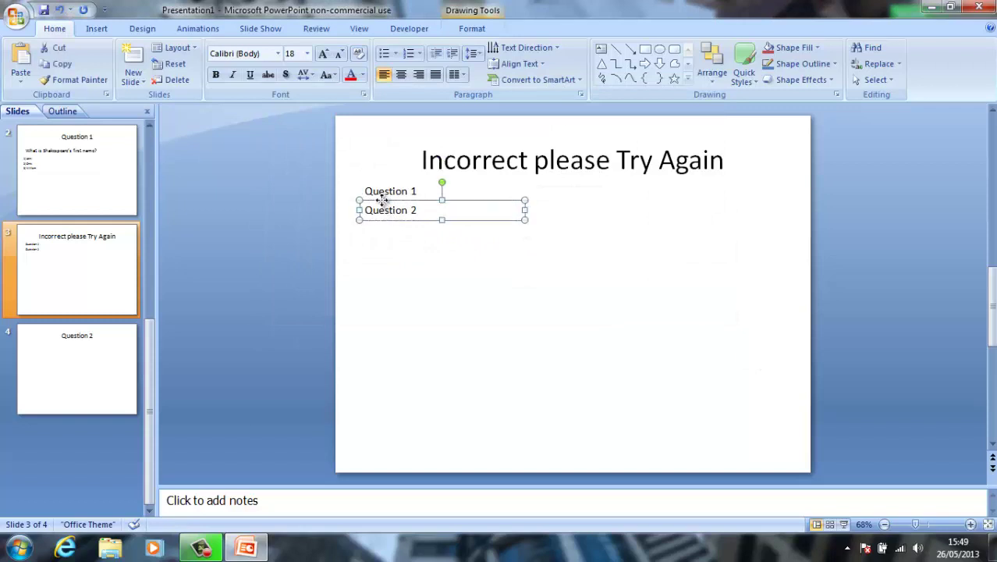
right_click(383, 202)
click(425, 327)
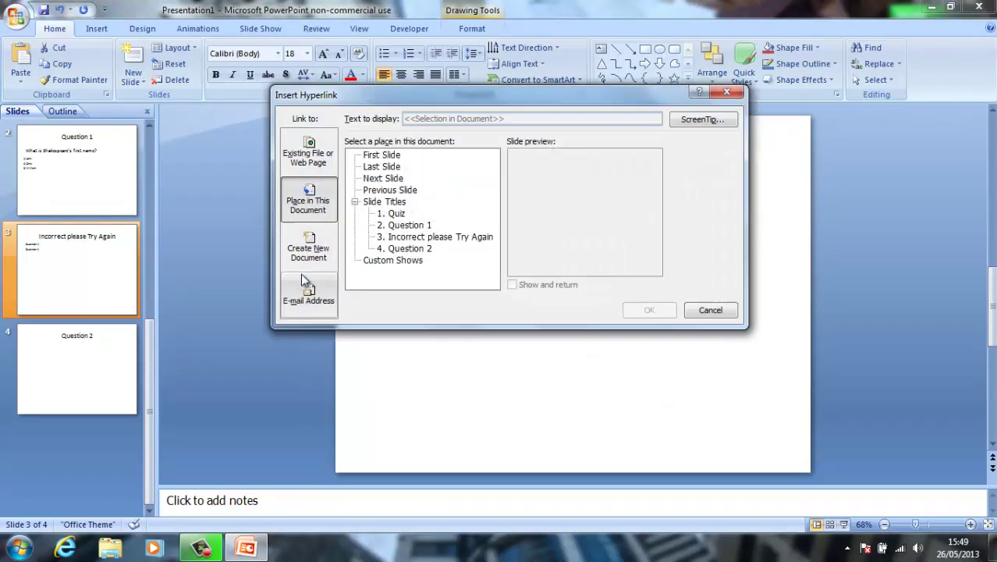
click(408, 248)
click(648, 309)
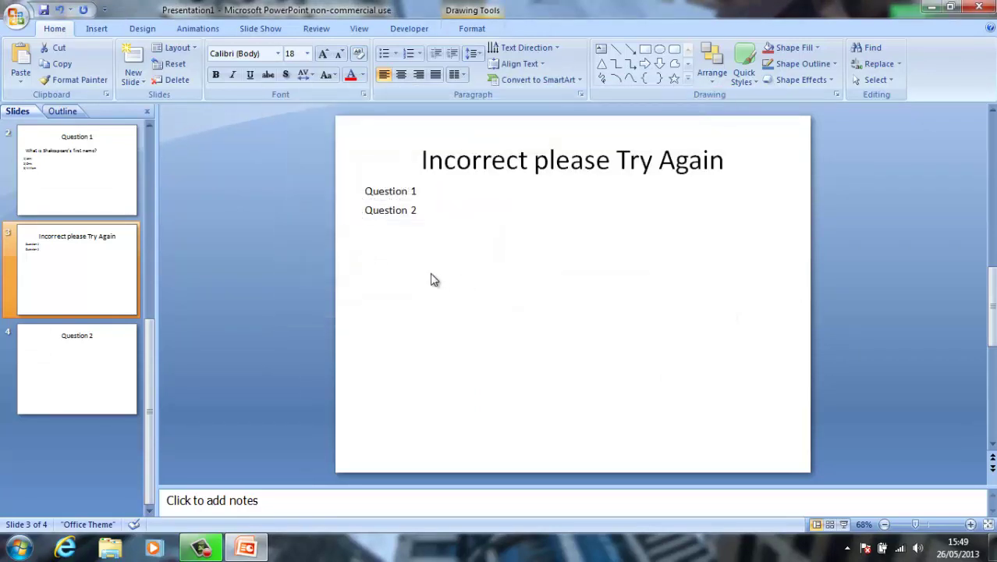
click(434, 280)
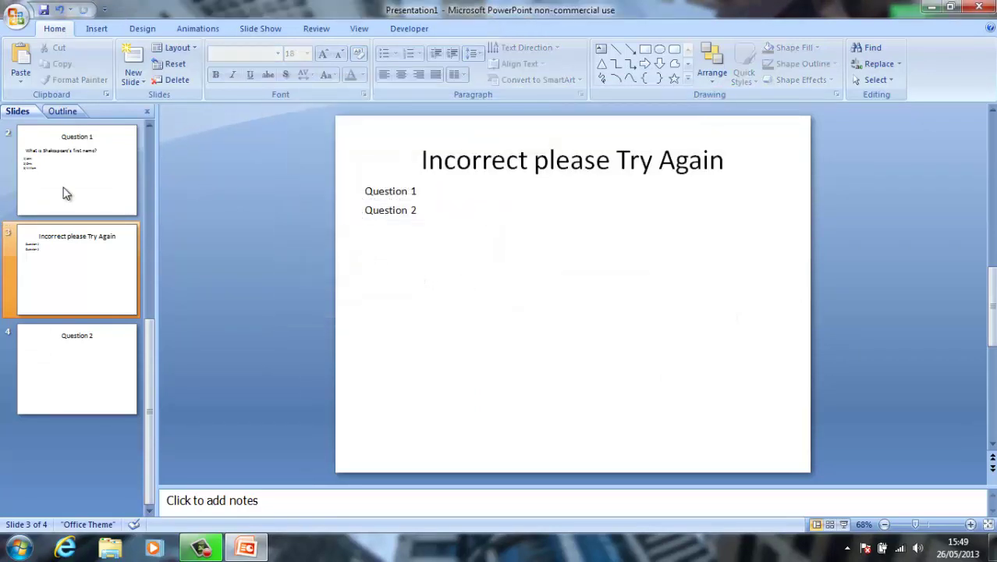
click(56, 272)
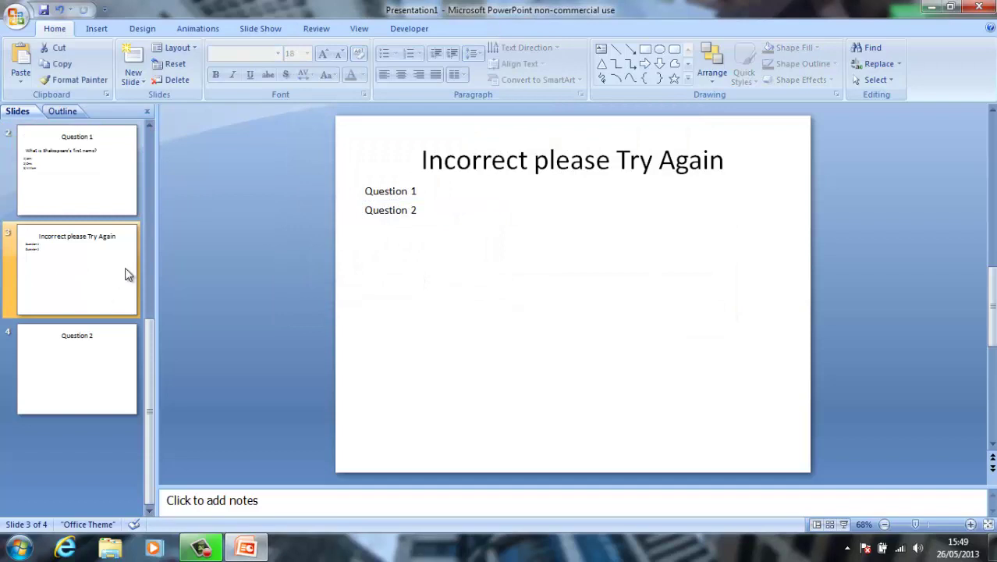
Step: On slide 4, shrink the body box to one line and type 'What side is optimus prime on?'
click(68, 365)
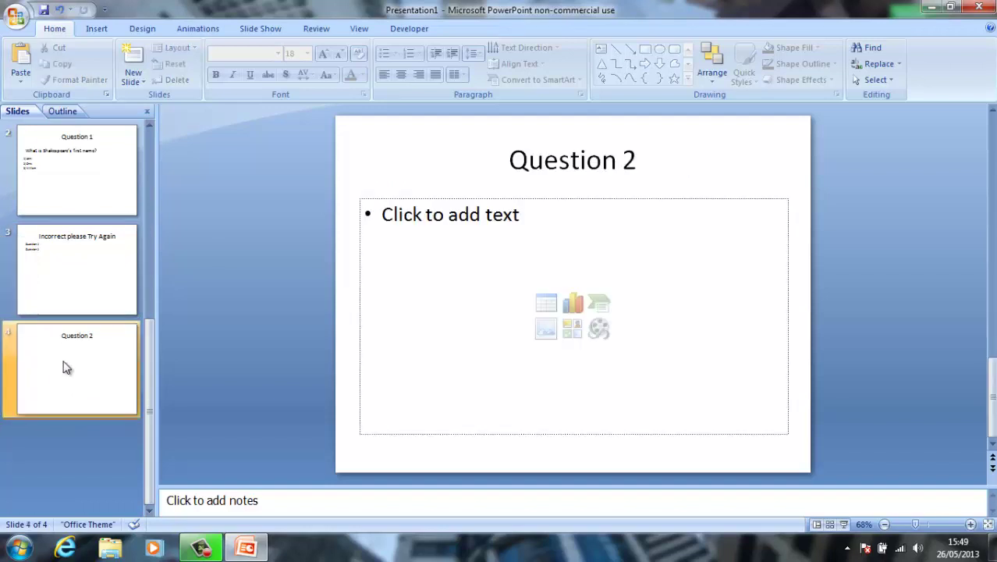
click(451, 229)
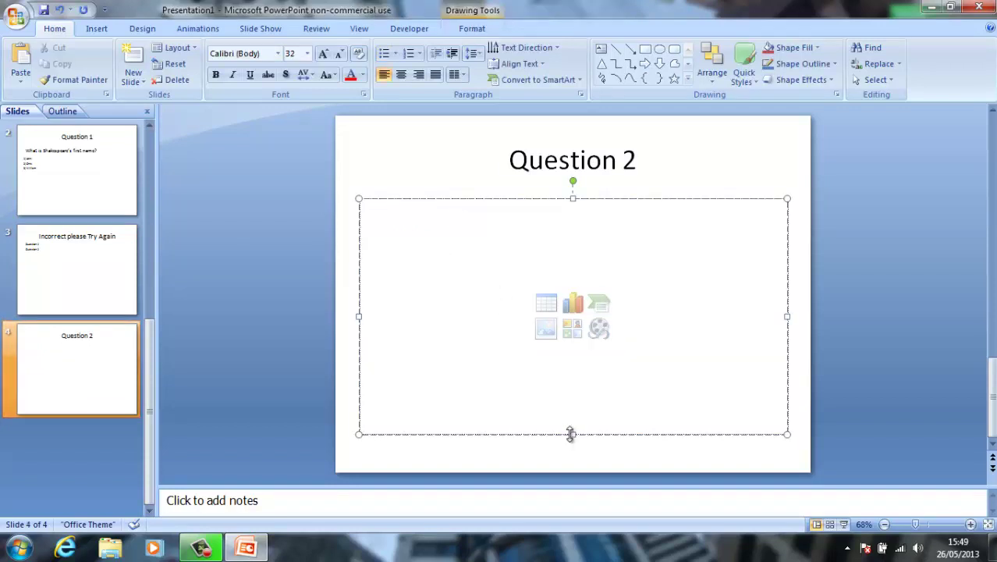
drag(570, 434, 575, 245)
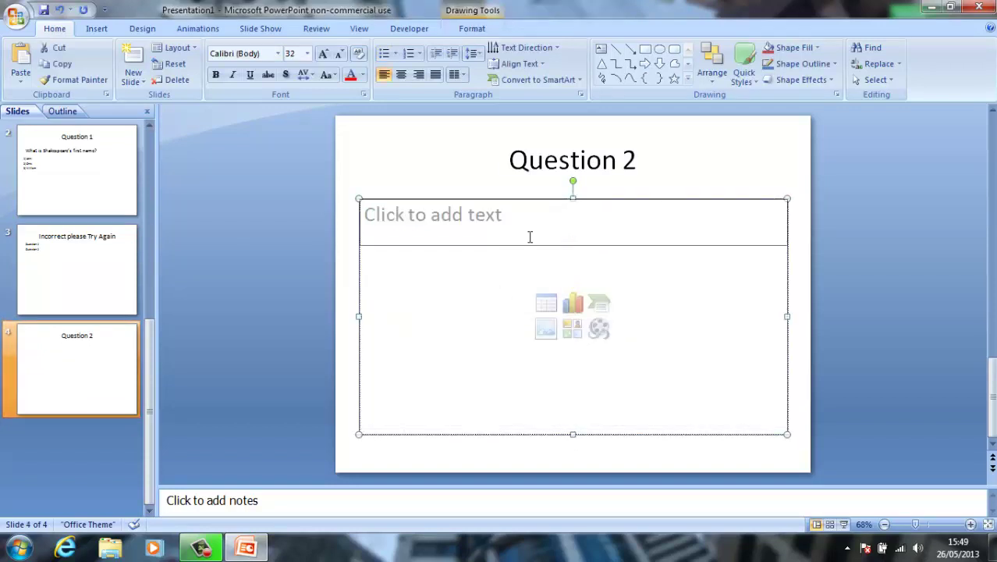
click(443, 215)
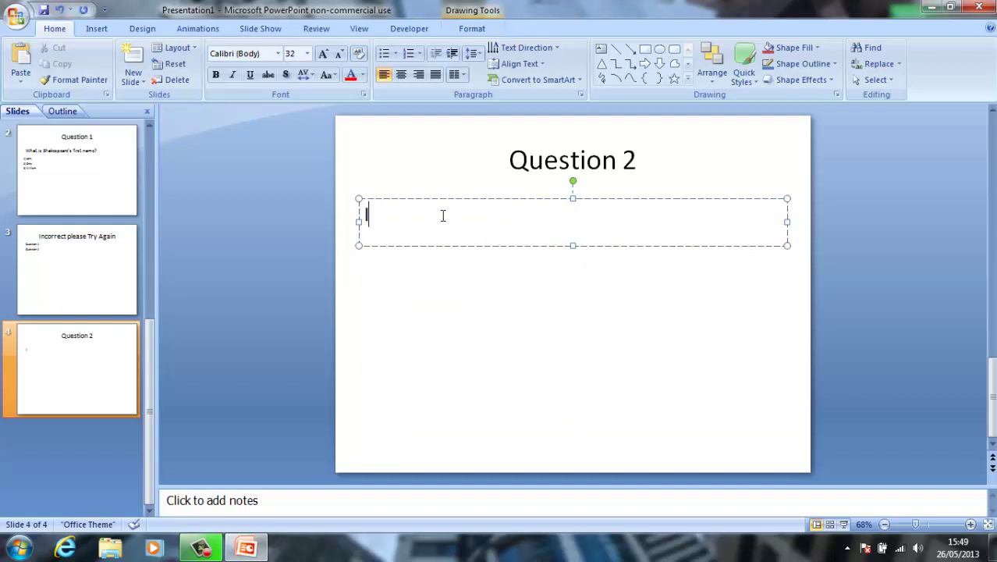
text(What )
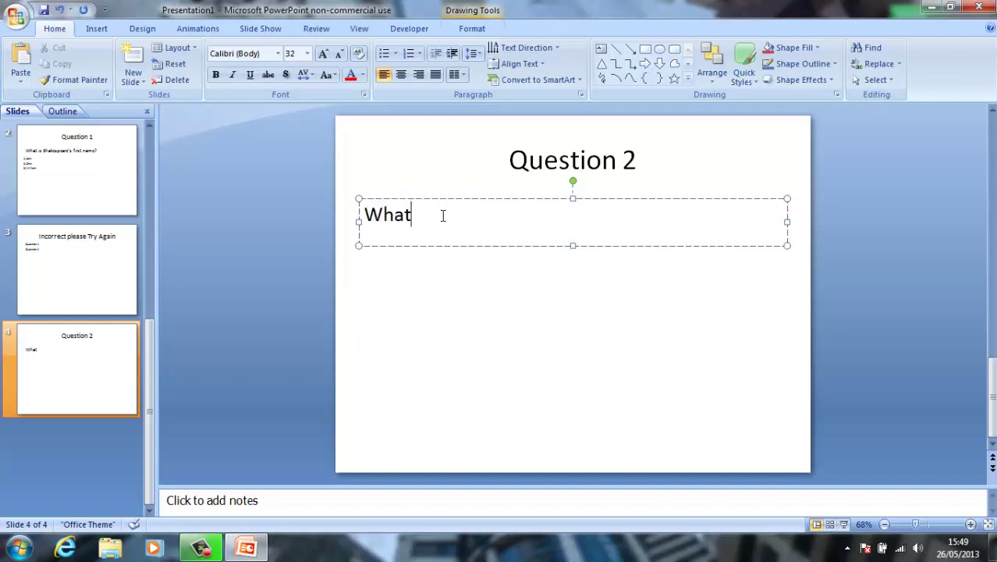
text(side is optim)
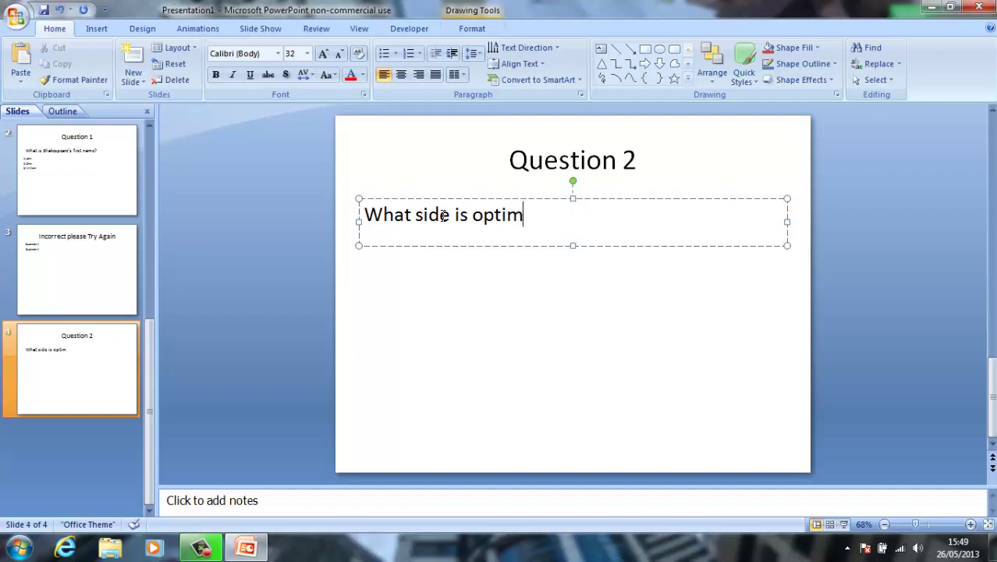
text(us prime)
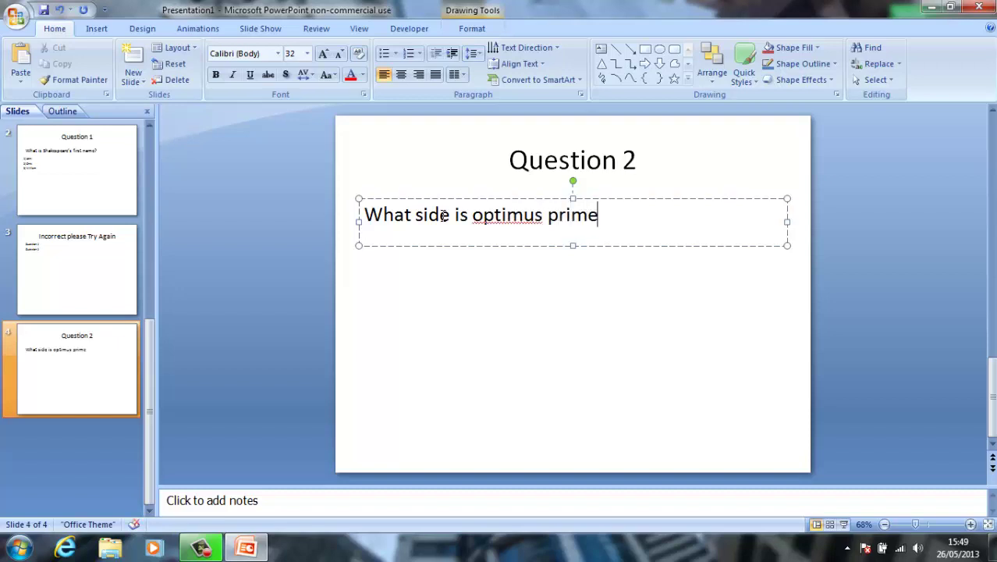
text( on?)
Step: Add 'optimus' to the spelling dictionary
click(537, 295)
click(529, 215)
right_click(530, 216)
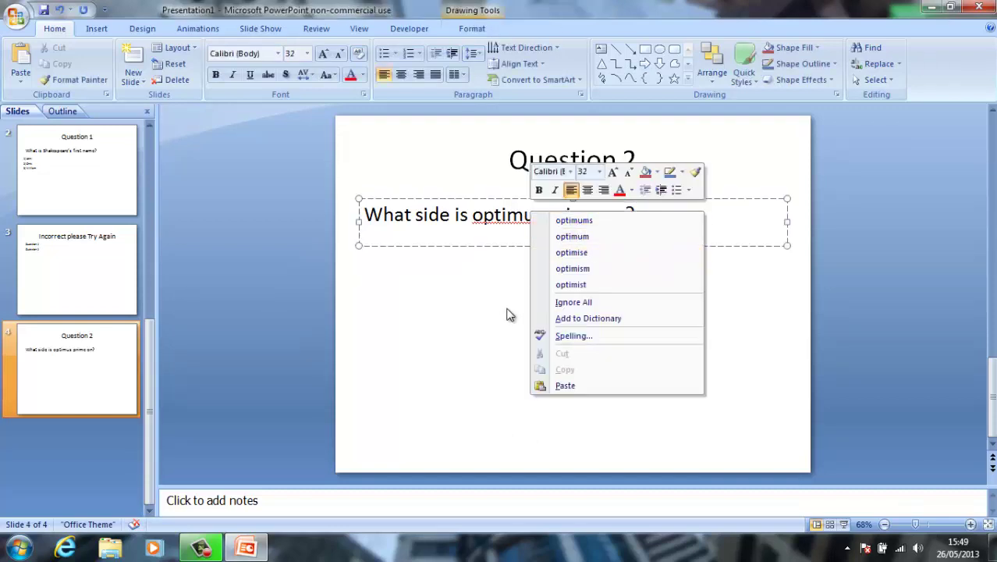
click(573, 318)
click(459, 325)
click(577, 216)
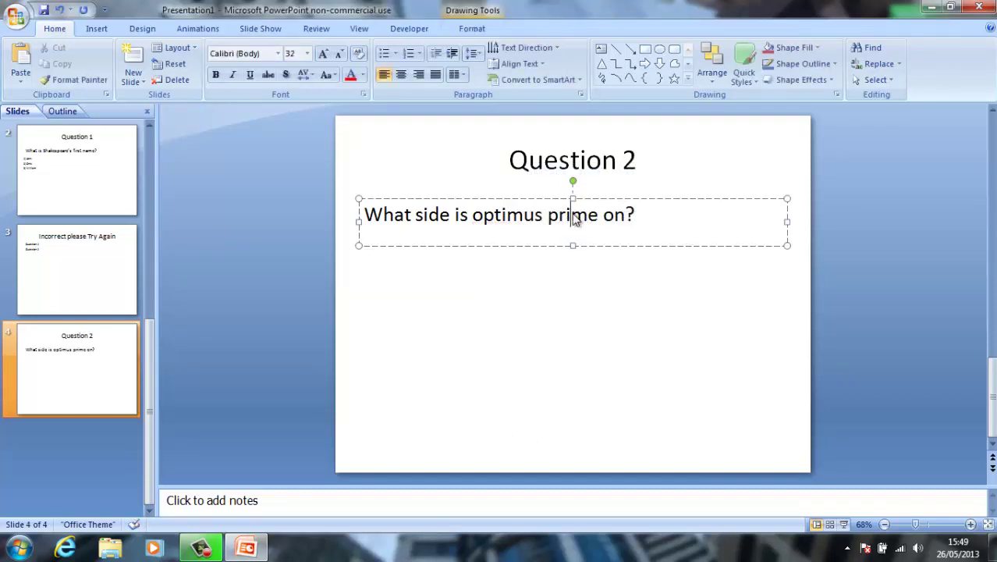
click(530, 316)
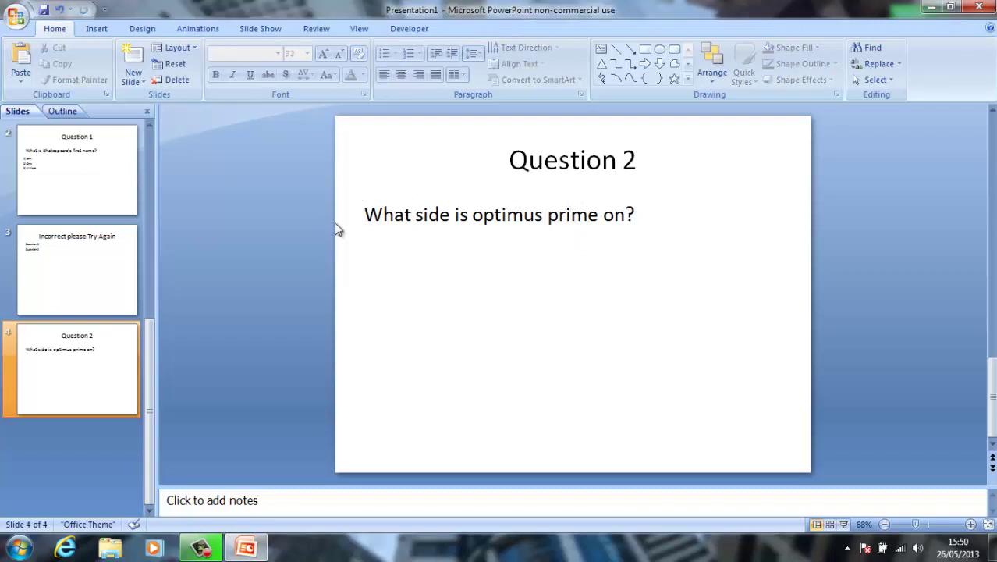
Step: Draw a text box below the question containing '1)Decepticons'
click(108, 28)
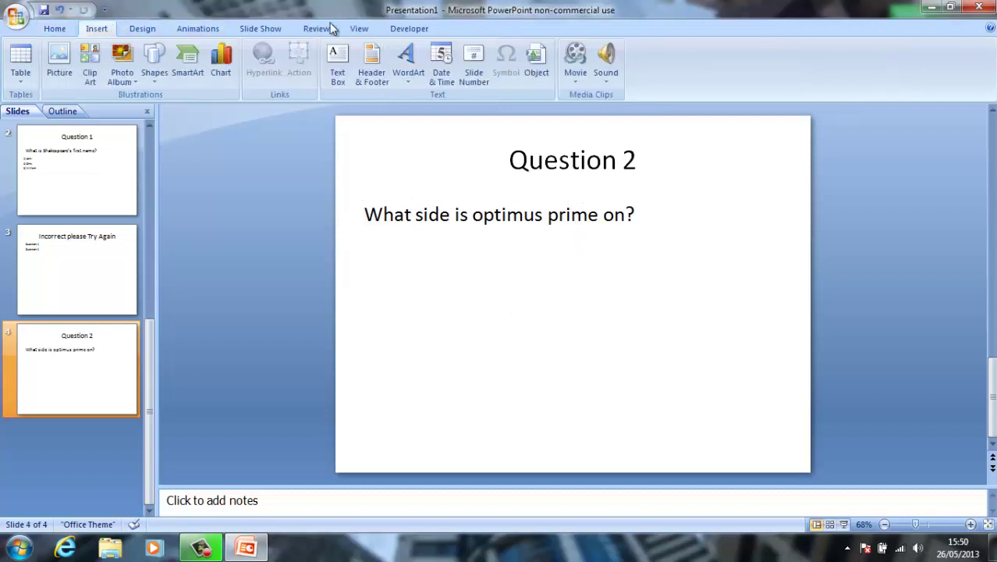
click(337, 66)
drag(359, 234, 590, 262)
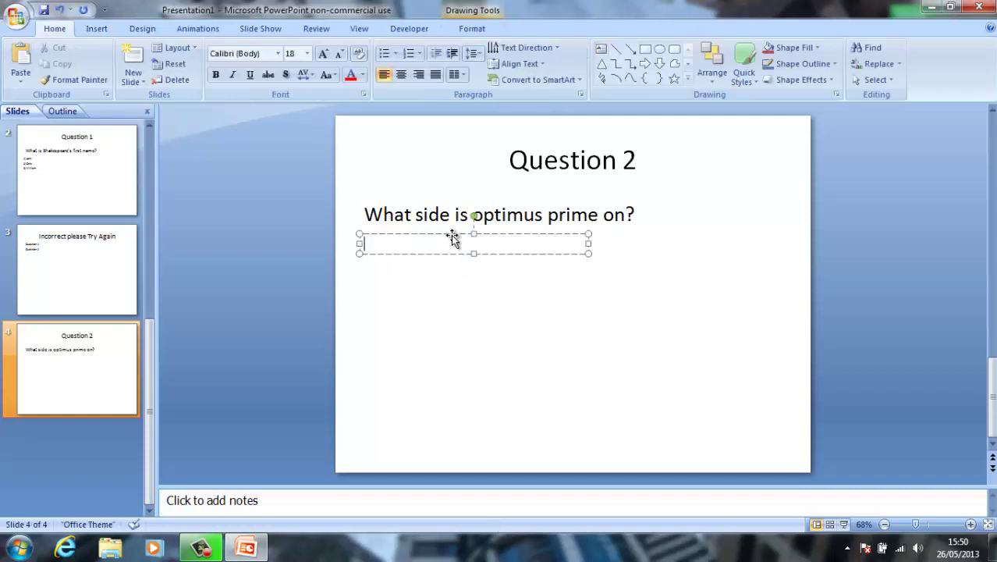
text(1)Decepticons)
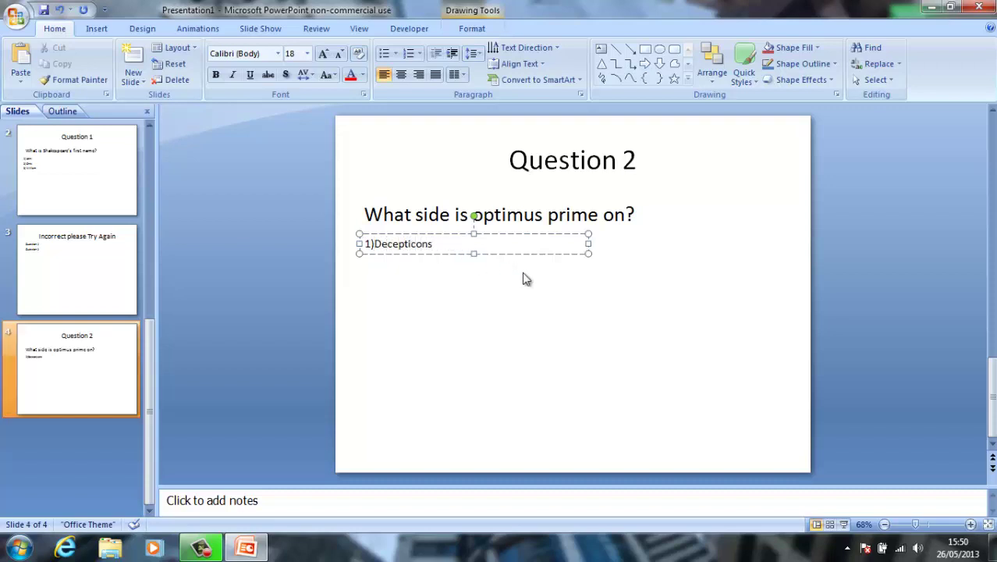
click(521, 279)
Step: Duplicate the answer box and move the copy below the original
click(430, 235)
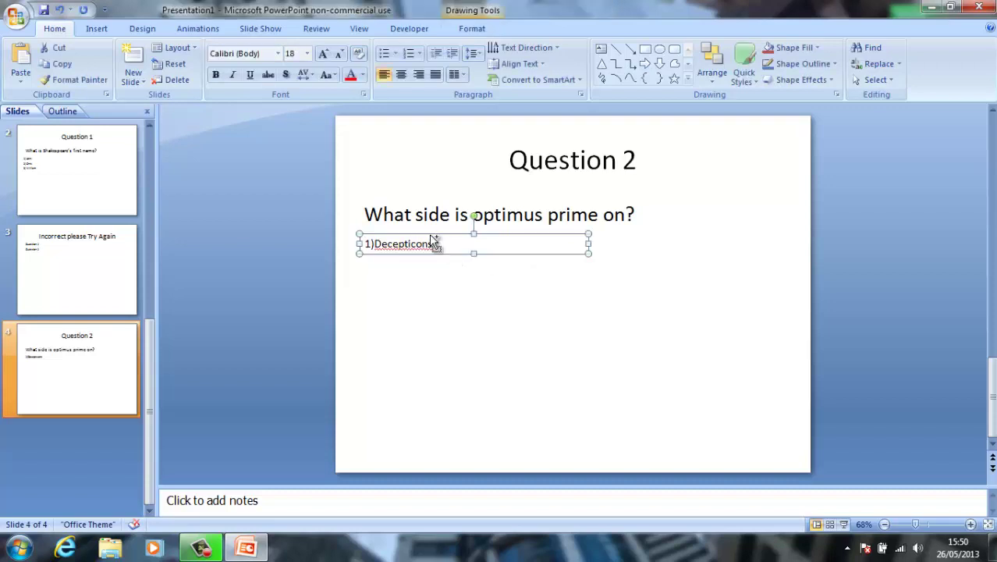
right_click(419, 246)
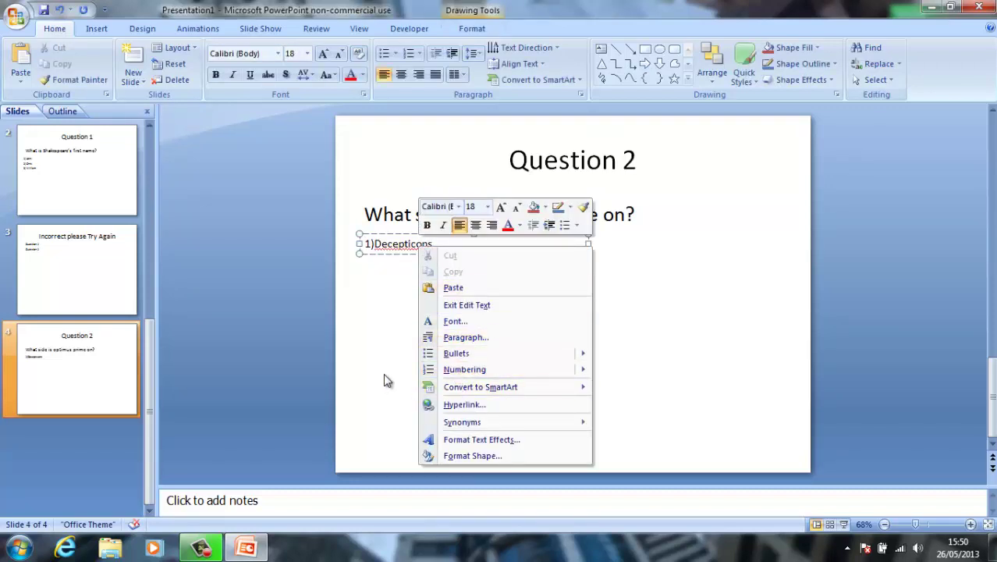
click(414, 249)
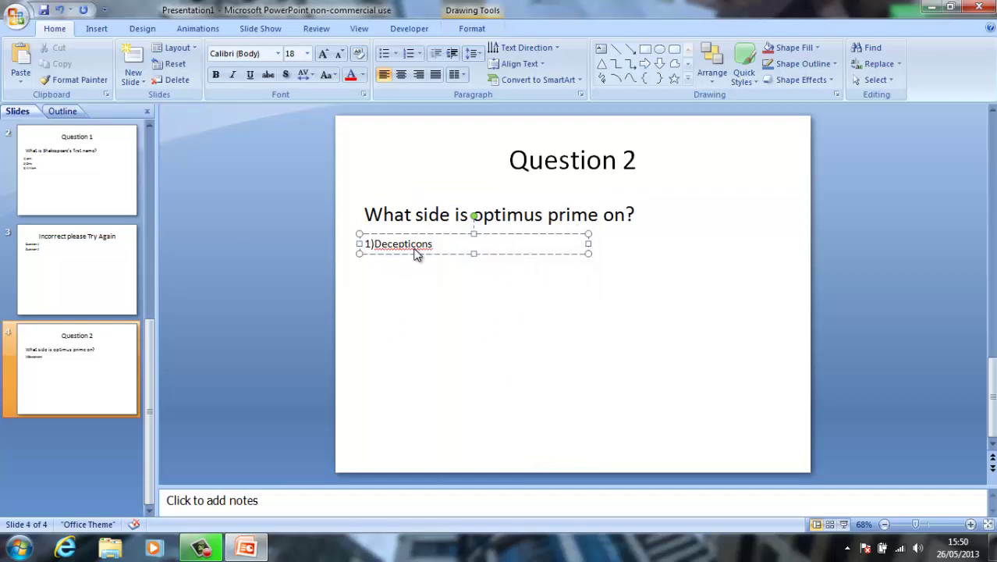
click(481, 234)
click(436, 276)
key(ctrl+v)
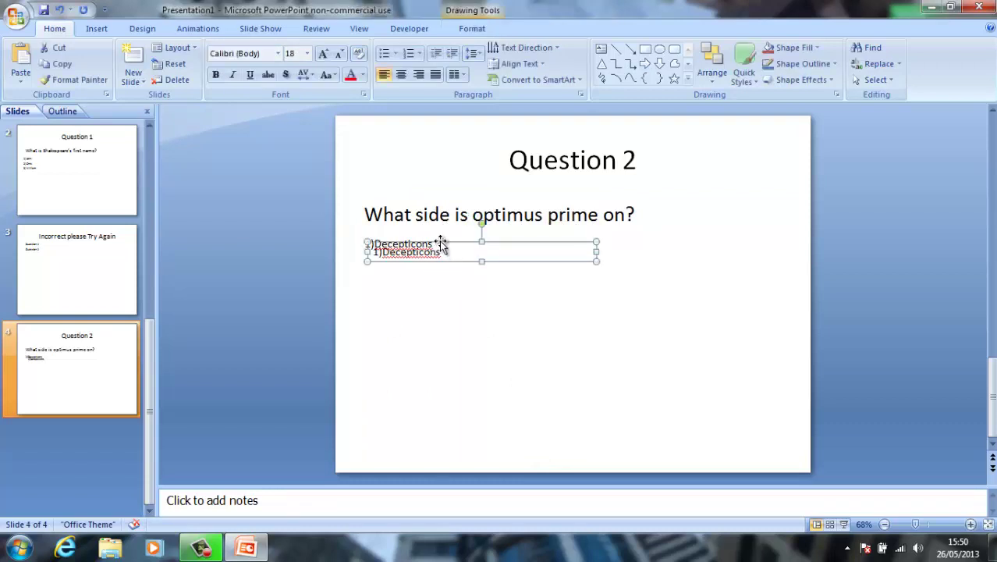
drag(441, 243, 365, 267)
Step: Change the copy's text to '2) Autobots' and nudge it slightly left
key(Delete)
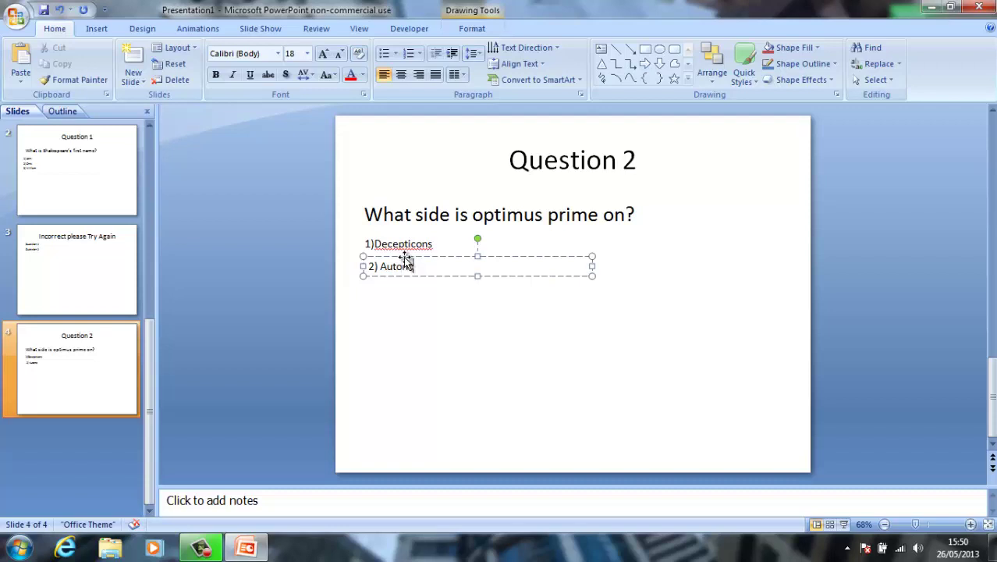
text(s)
click(451, 256)
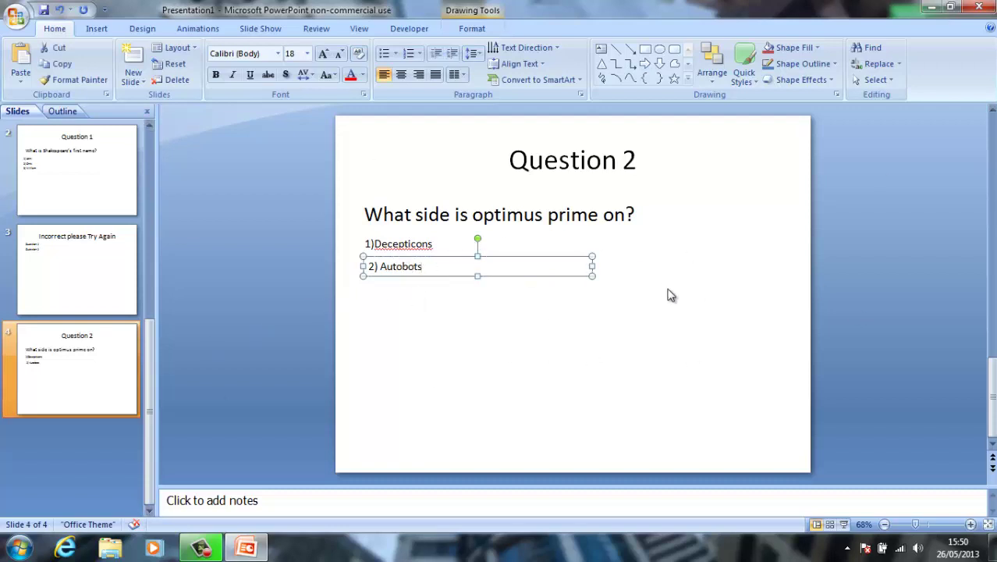
drag(451, 263, 434, 259)
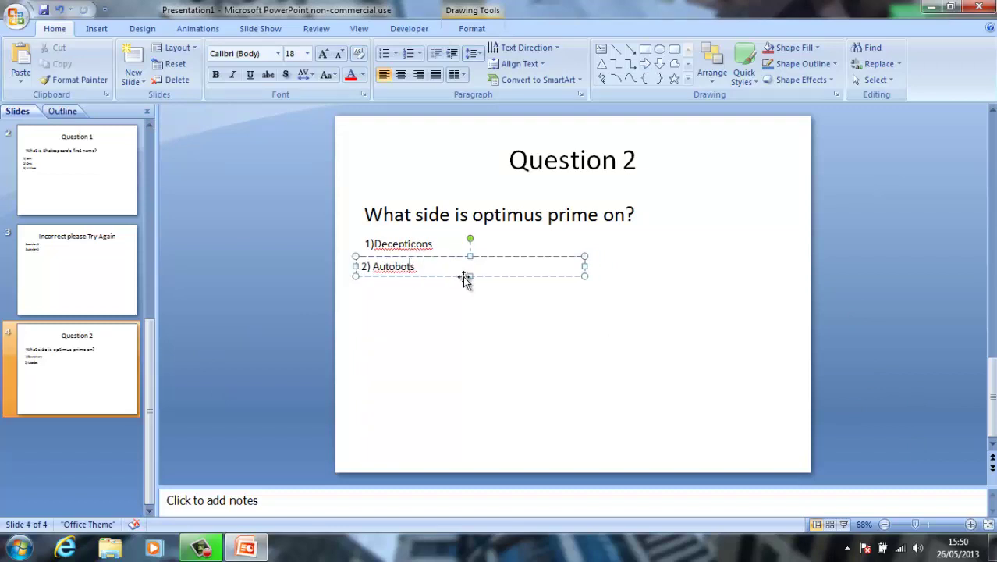
click(436, 297)
click(409, 234)
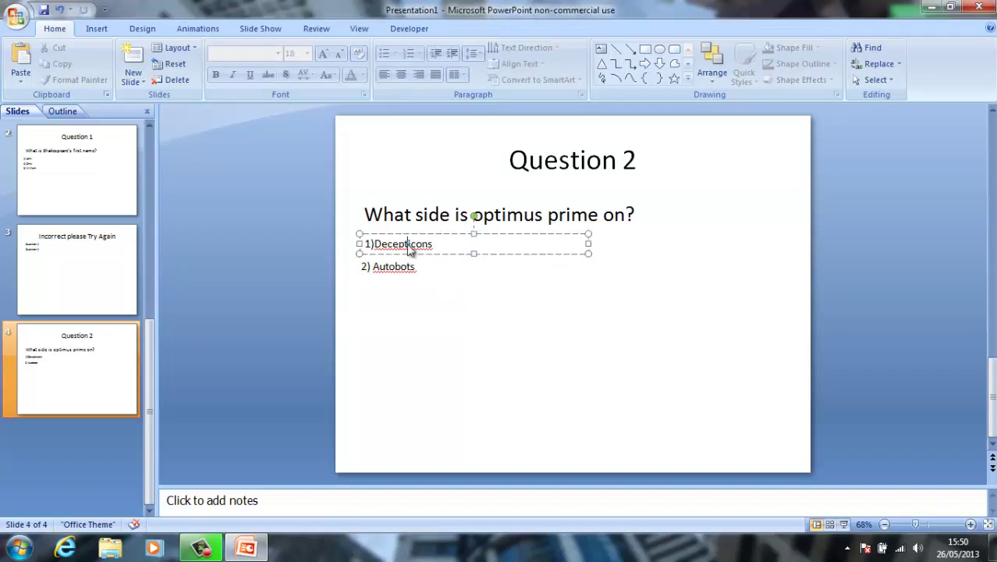
Step: Hyperlink the 1)Decepticons answer to the 'Incorrect please Try Again' slide
right_click(408, 235)
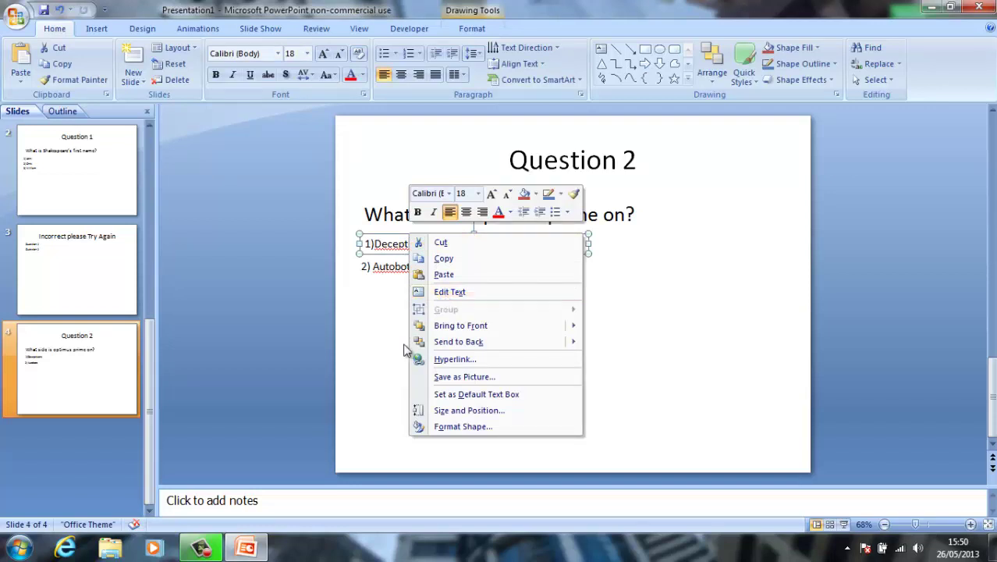
click(457, 358)
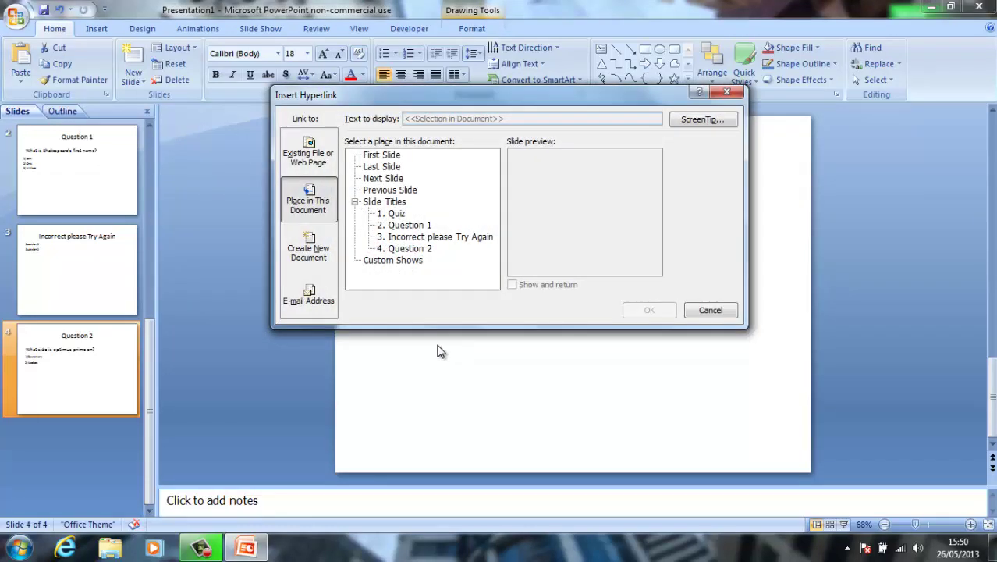
click(418, 238)
click(648, 309)
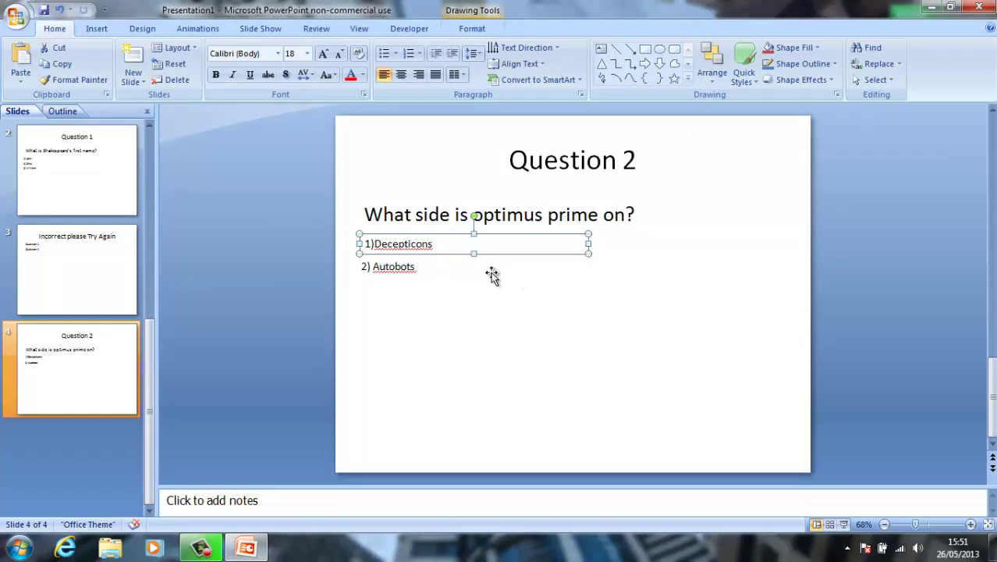
Step: Check the Question 2 link on the Incorrect slide, leaving it unchanged
click(42, 295)
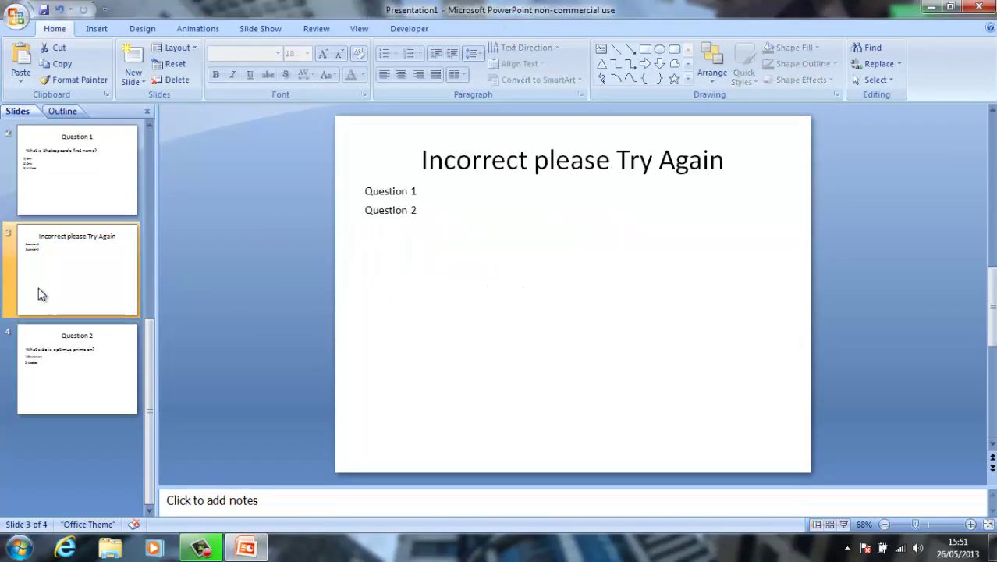
click(396, 206)
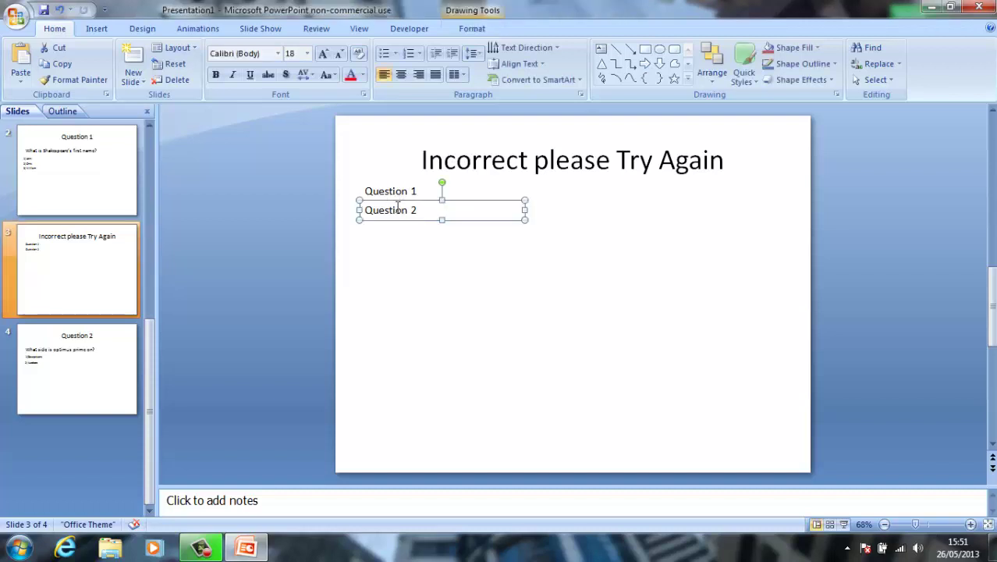
right_click(400, 202)
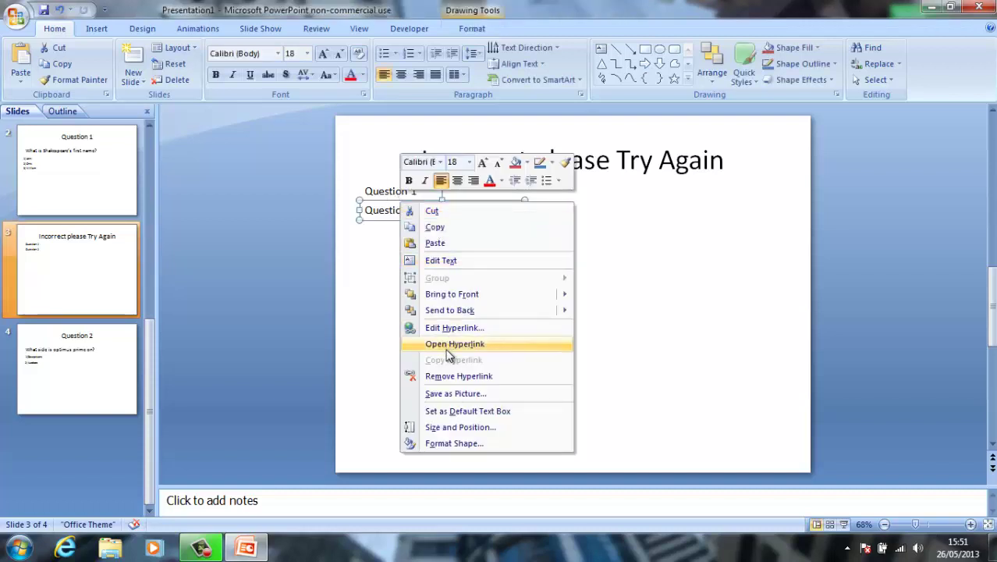
click(92, 356)
Step: On the Question 2 slide, move the 2) Autobots box up under 1)Decepticons
click(92, 356)
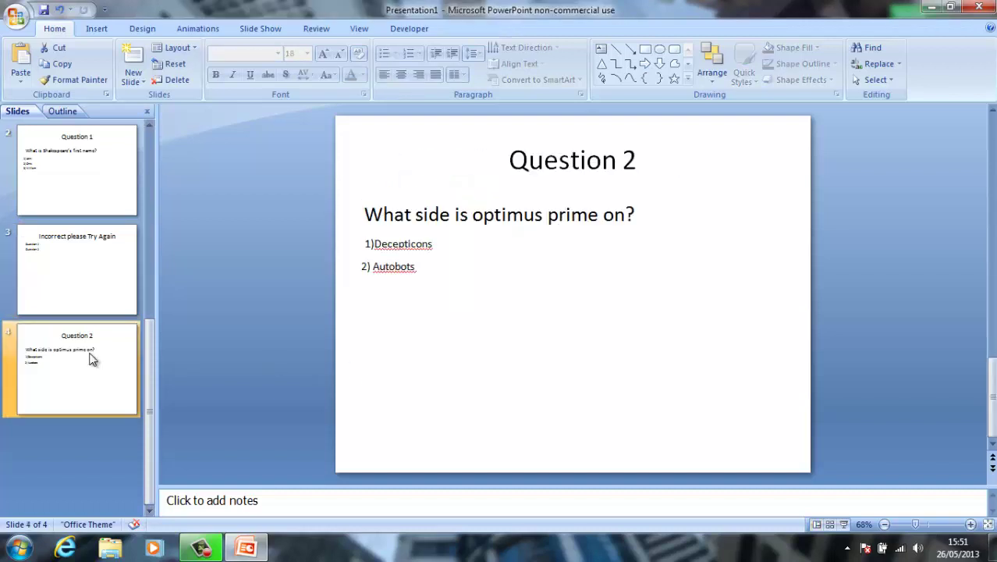
click(374, 263)
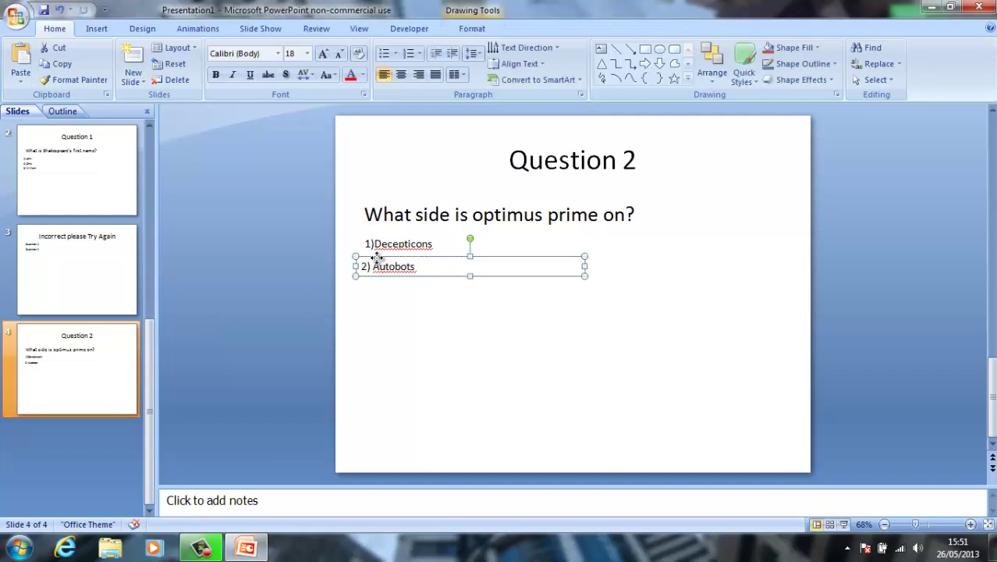
click(377, 257)
drag(378, 257, 416, 261)
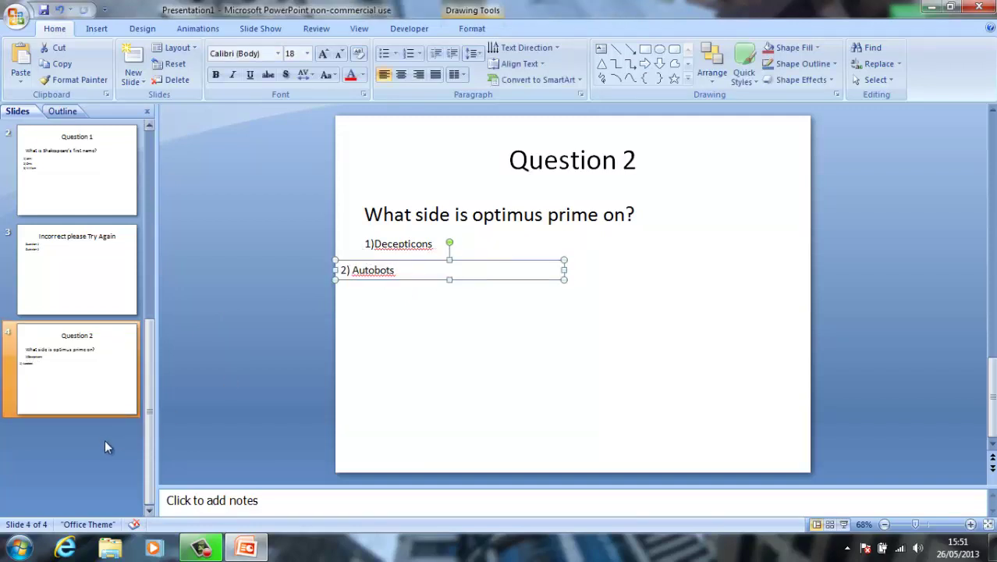
click(104, 437)
Step: Add a fifth slide titled 'Congrats you have finished the quiz'
click(148, 55)
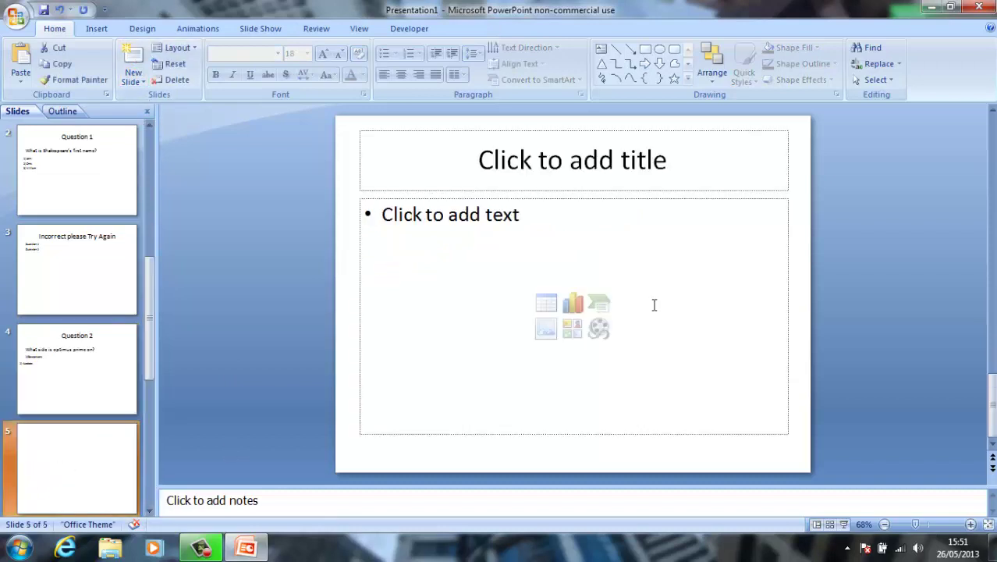
click(666, 179)
text(Con)
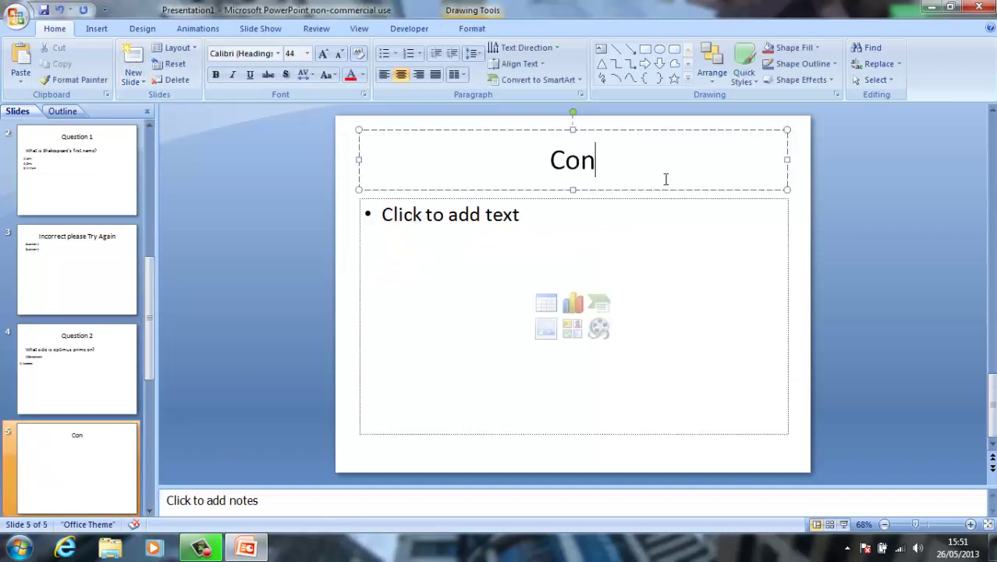
text(grats you)
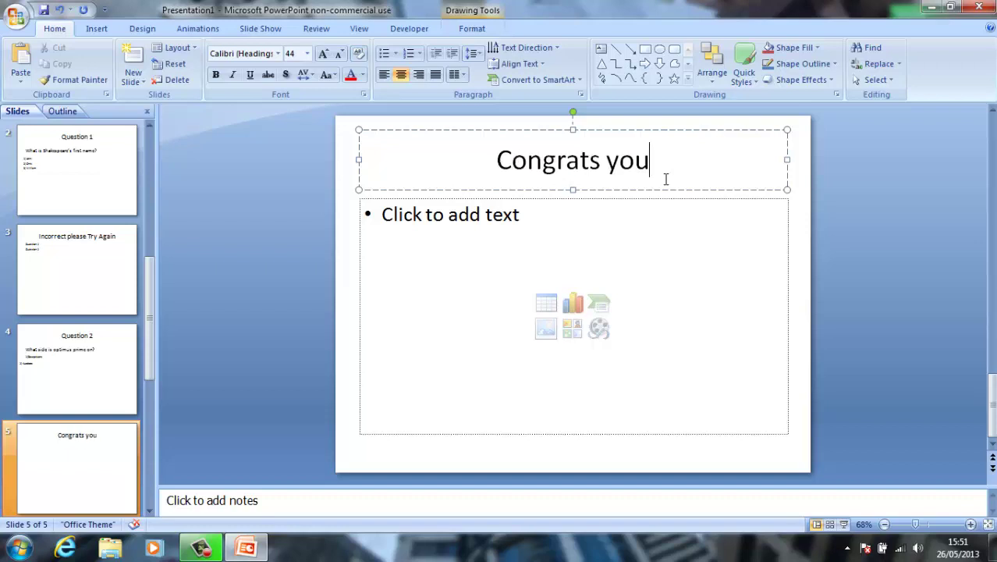
text( have fini)
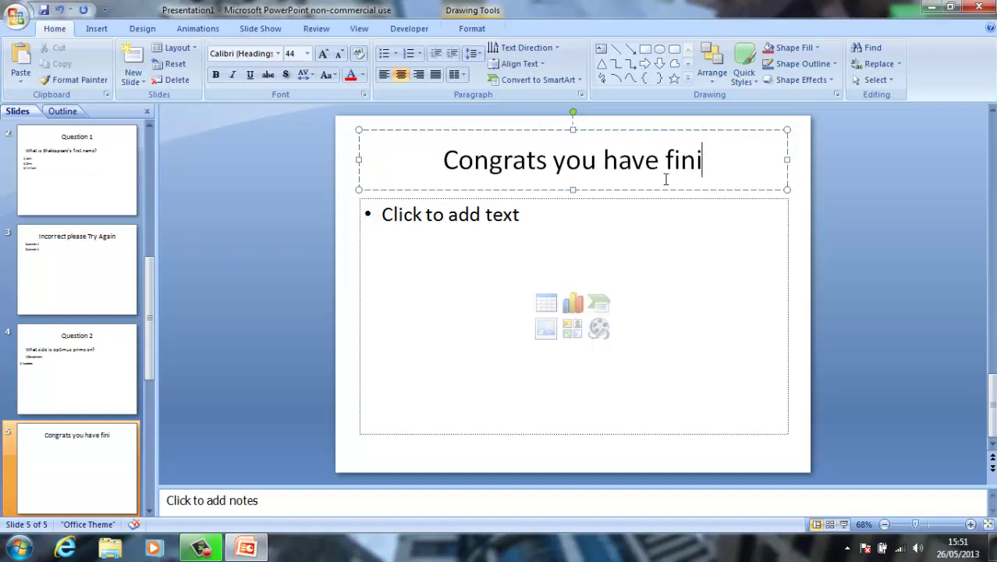
text(shed the quiz)
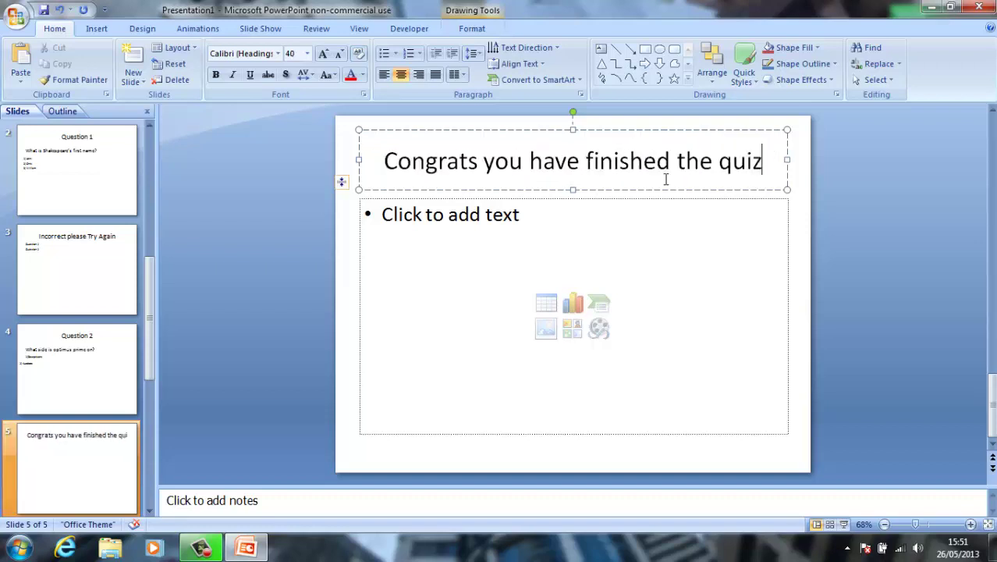
click(226, 268)
Step: Align 2) Autobots under 1)Decepticons, hyperlink it to the Congrats slide, and start the show
click(82, 375)
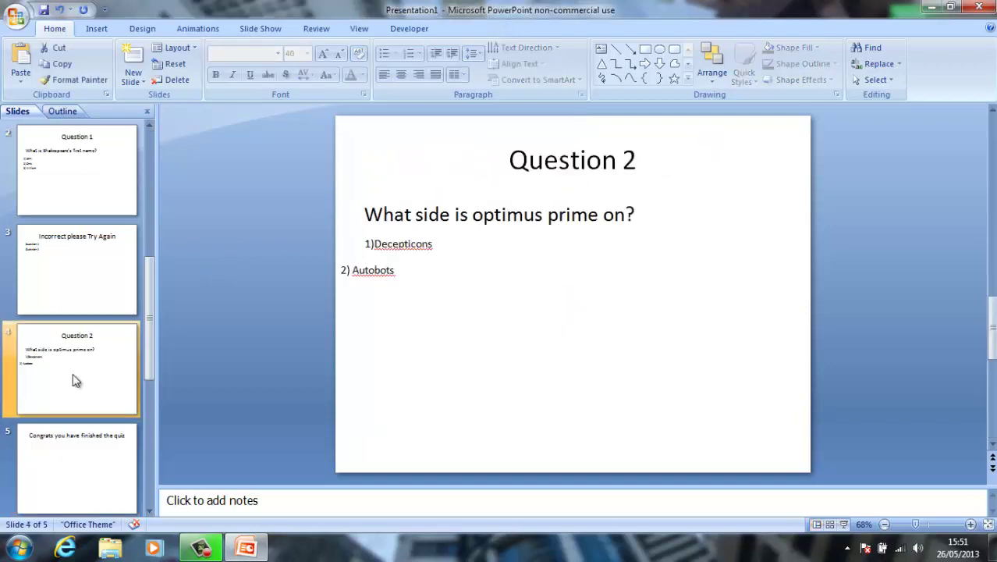
click(364, 272)
drag(374, 263, 396, 253)
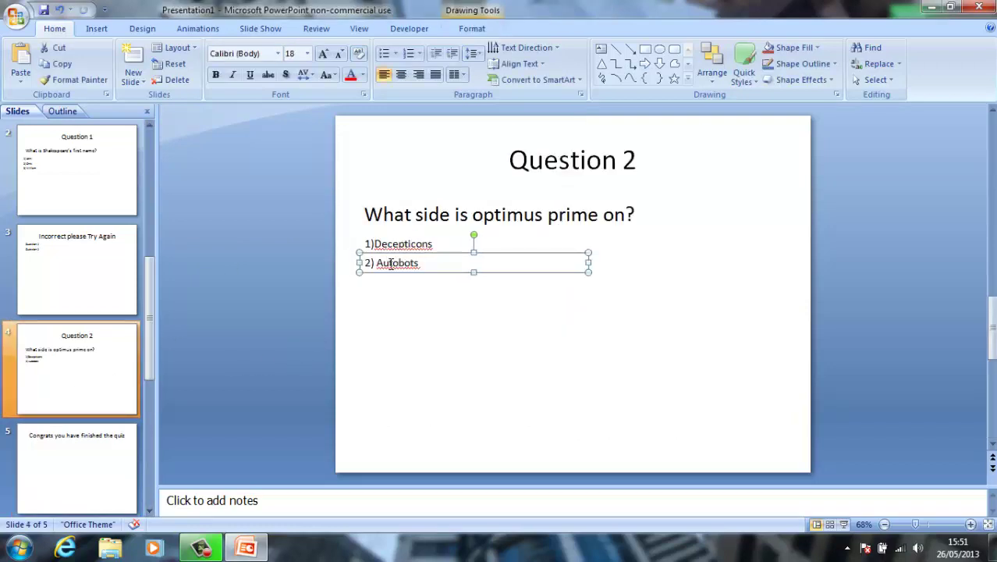
right_click(396, 254)
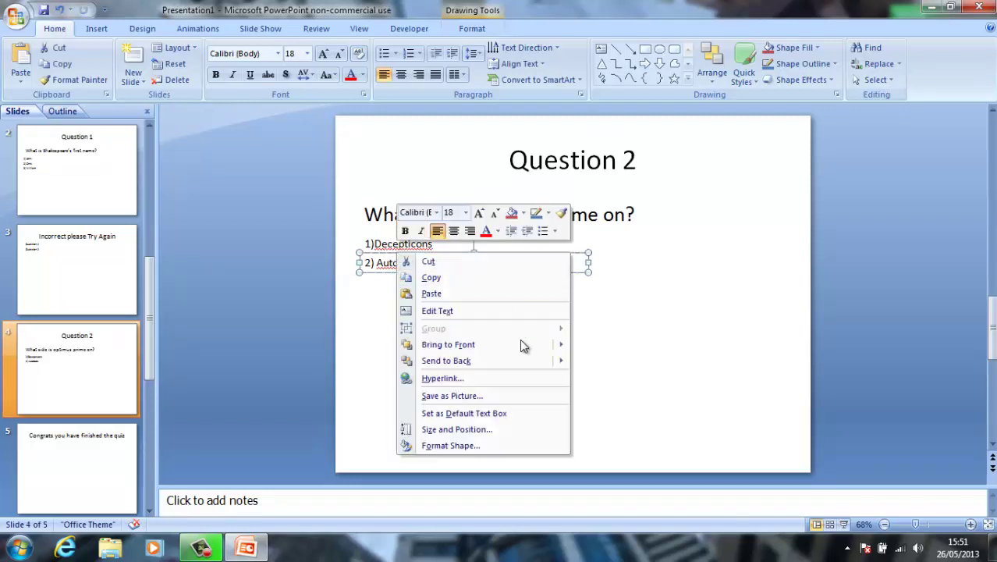
click(479, 375)
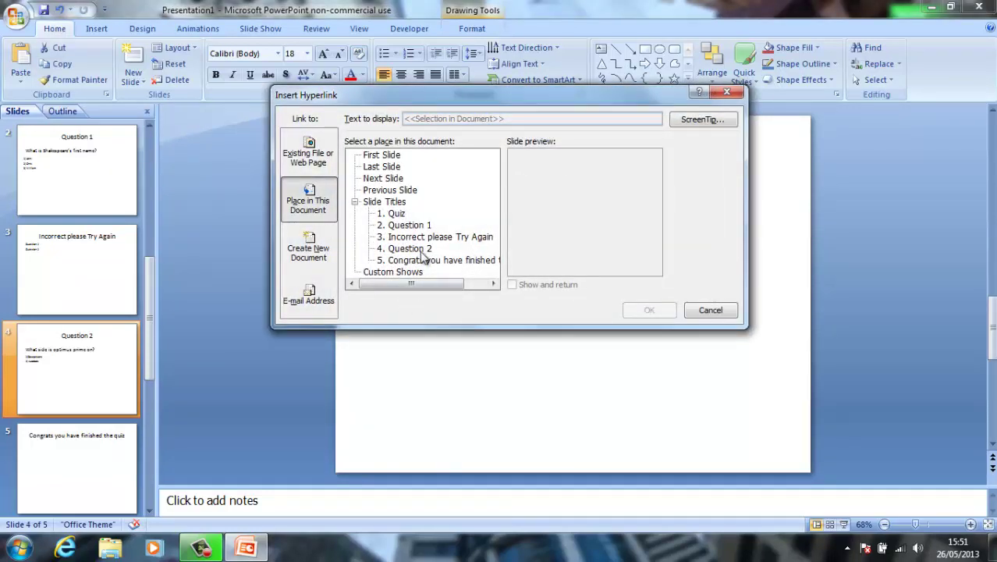
click(421, 259)
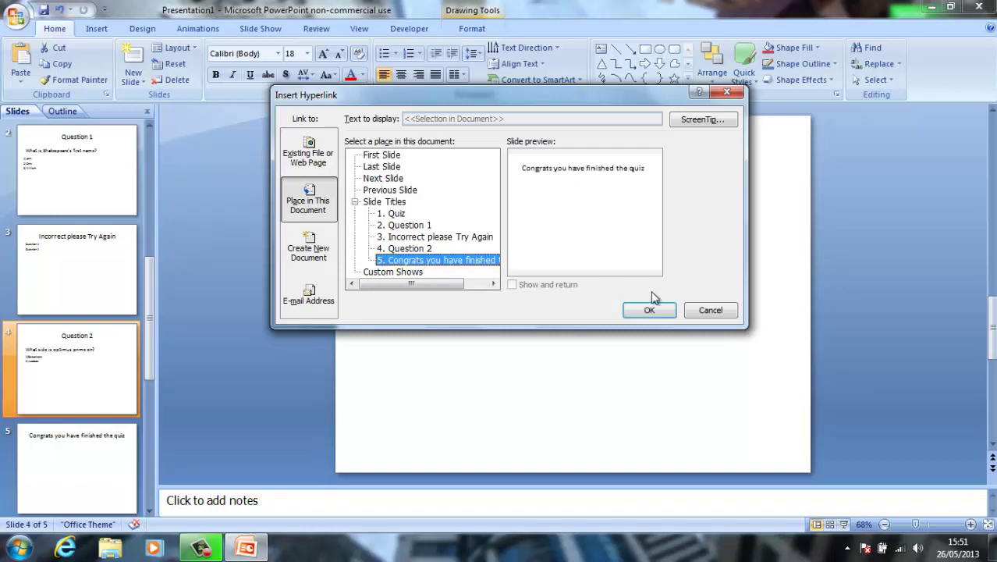
click(654, 312)
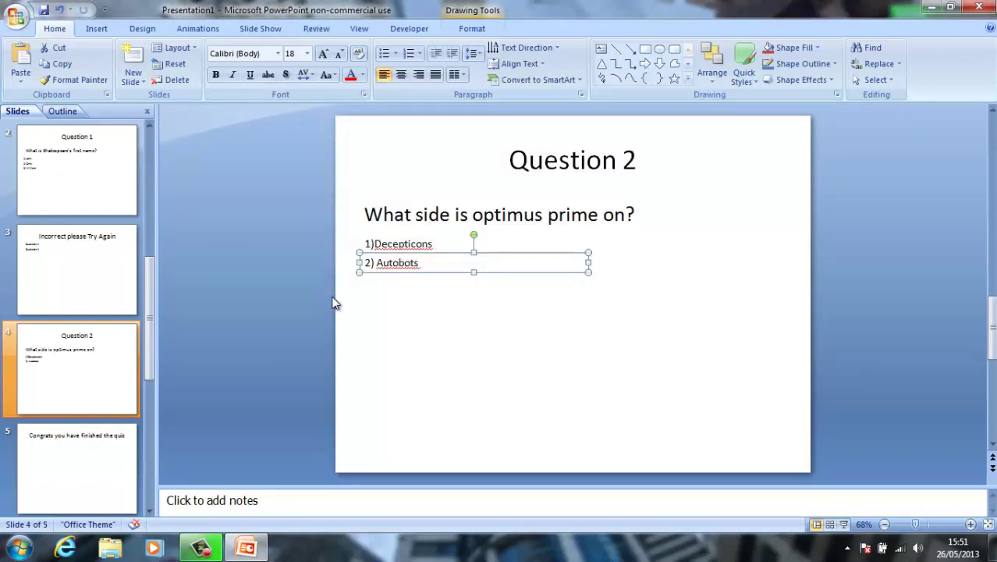
key(F5)
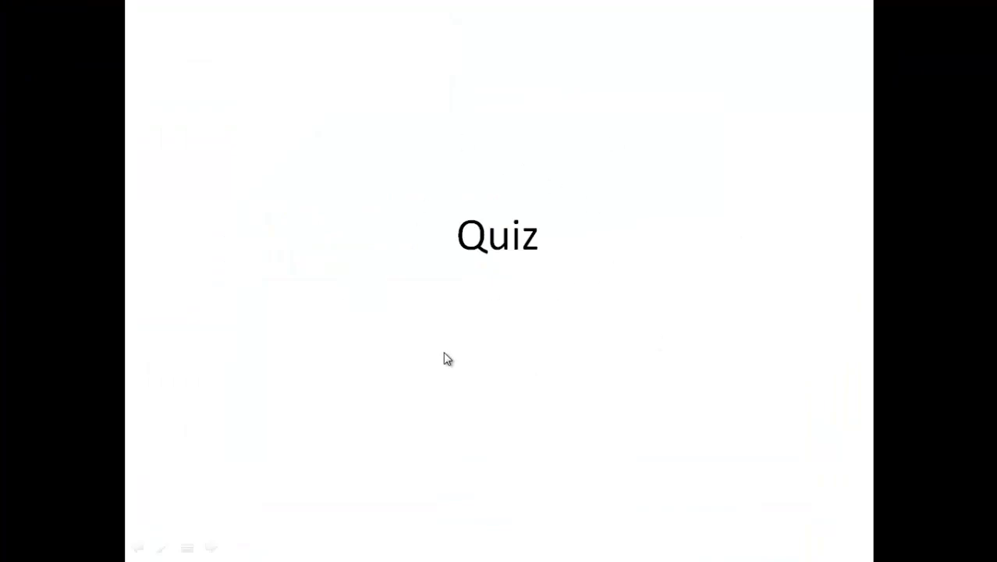
Step: Test Question 1: wrong answer Chris, the link back, then correct answer William
click(443, 238)
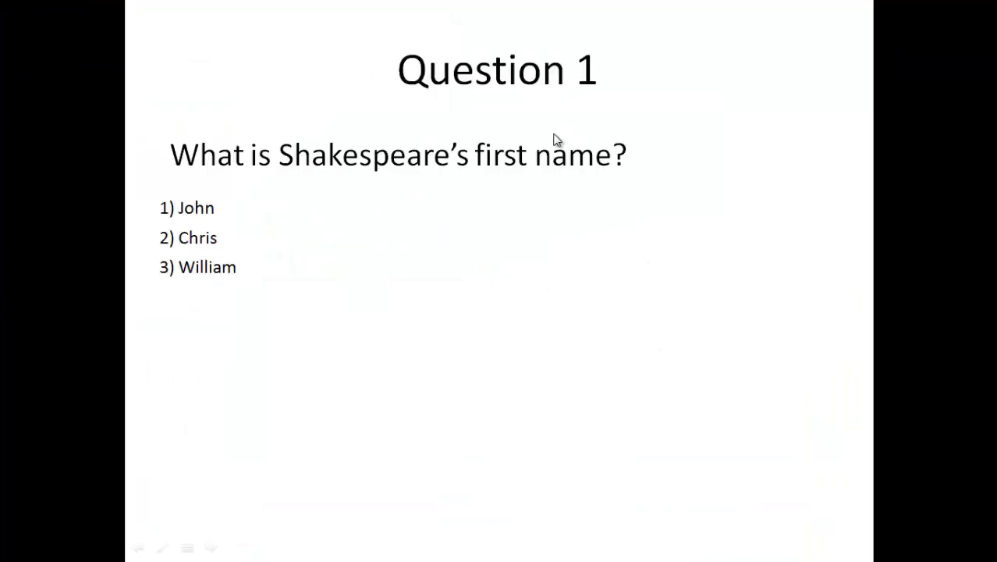
click(203, 245)
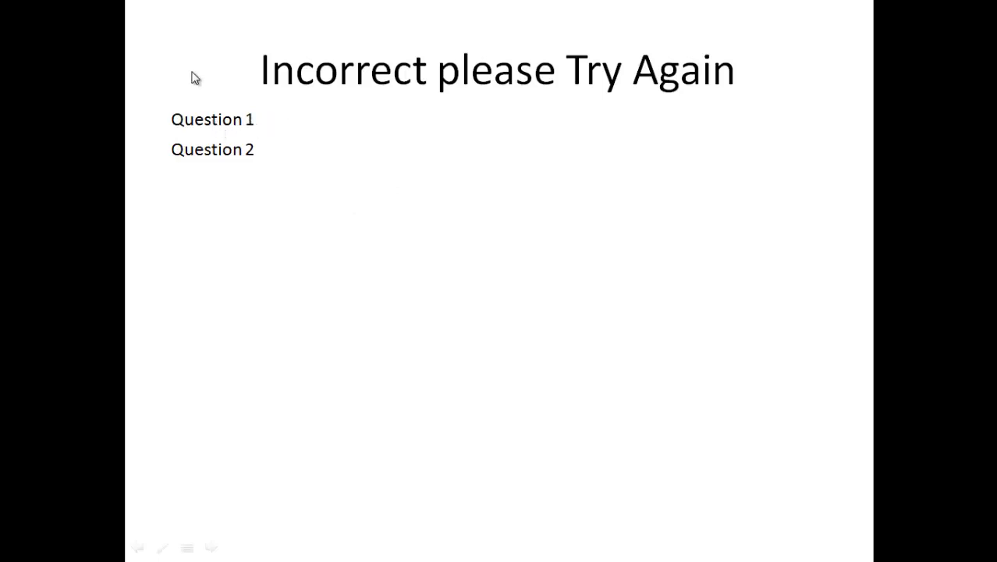
click(205, 128)
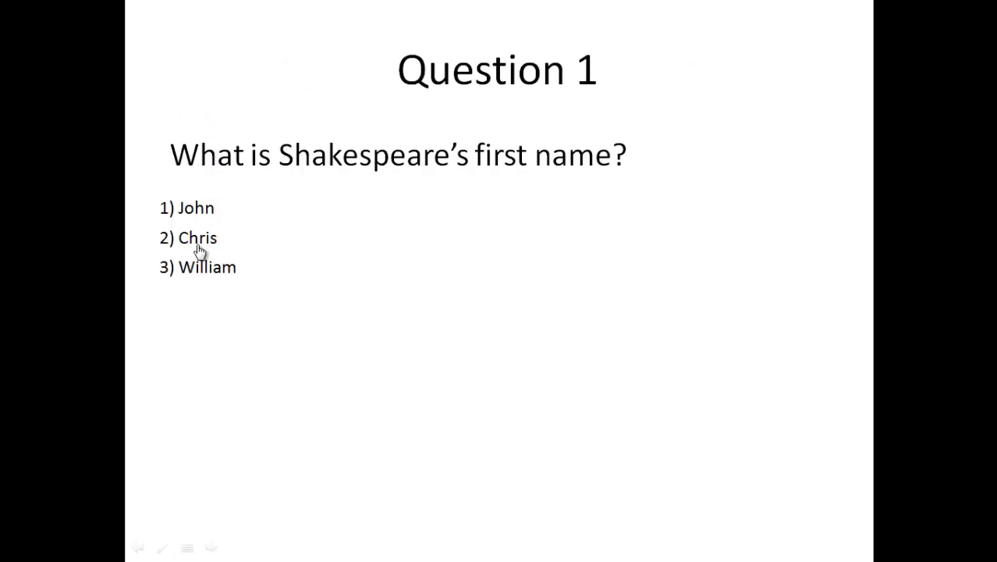
click(223, 273)
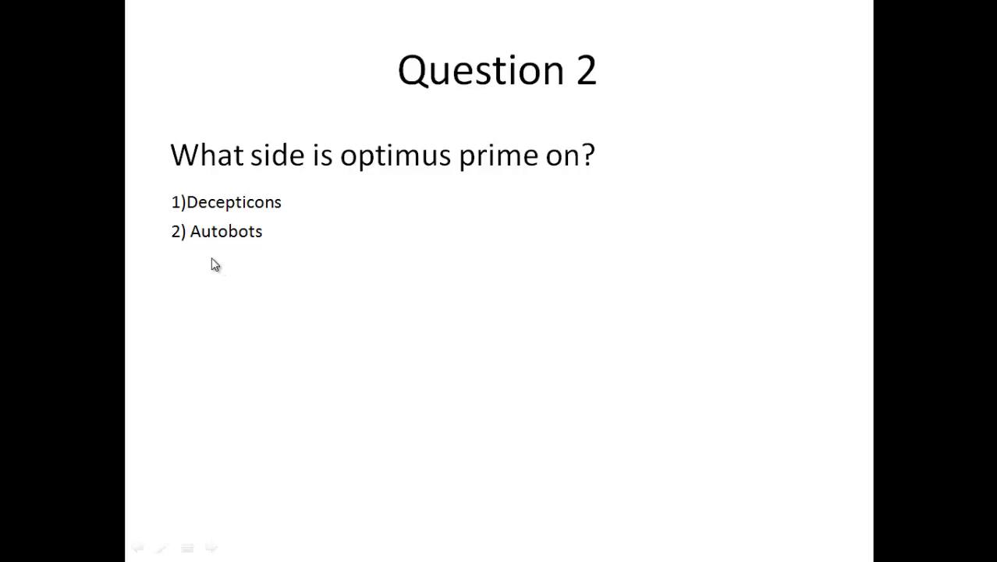
Step: Test Question 2: wrong answer Decepticons, the link back, then Autobots to Congrats, and end the show
click(226, 212)
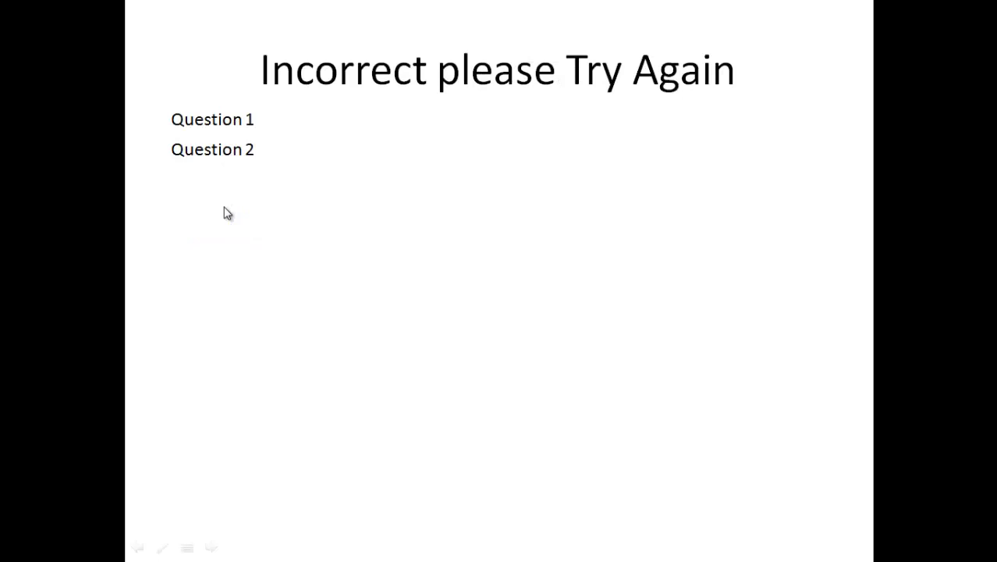
click(235, 160)
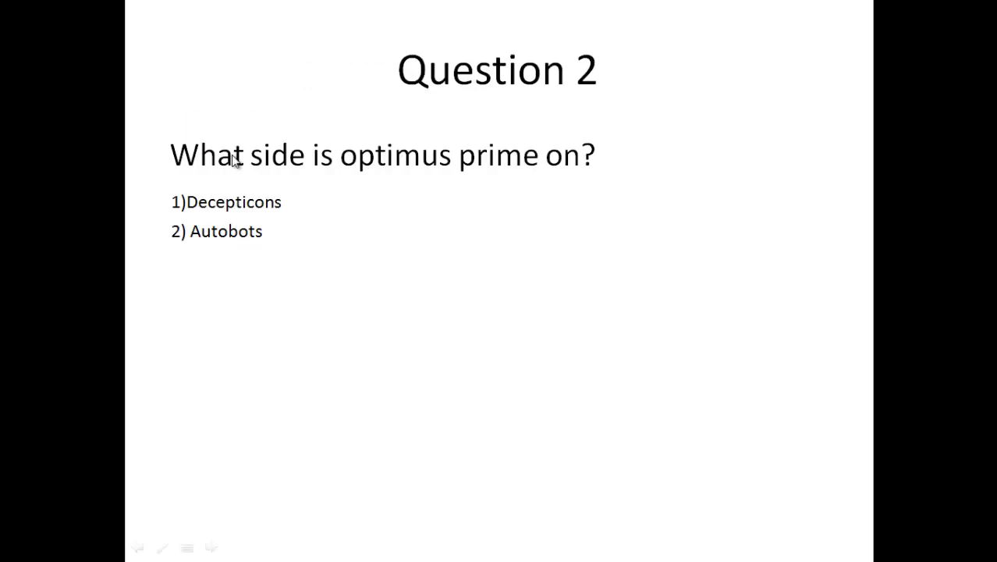
click(218, 233)
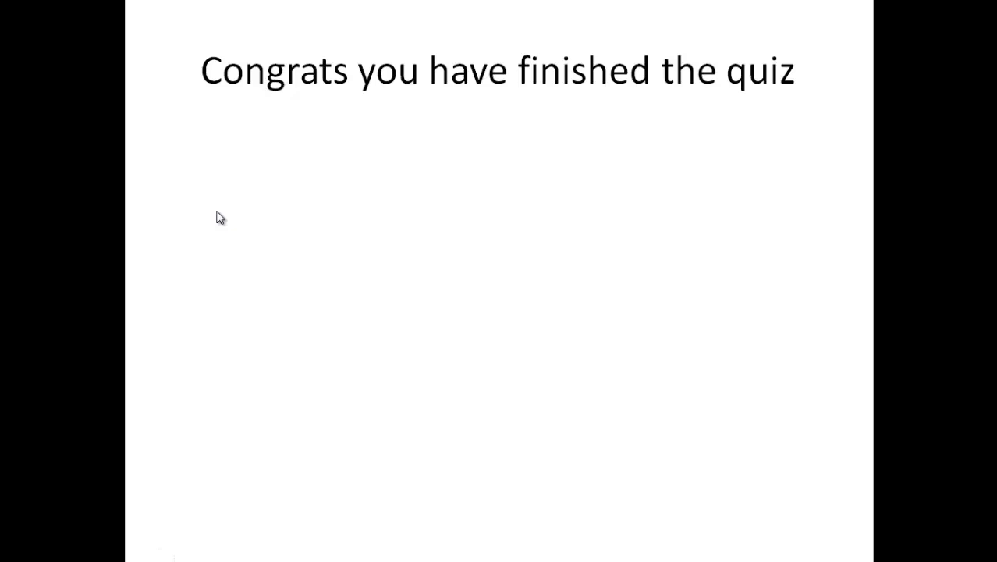
key(Escape)
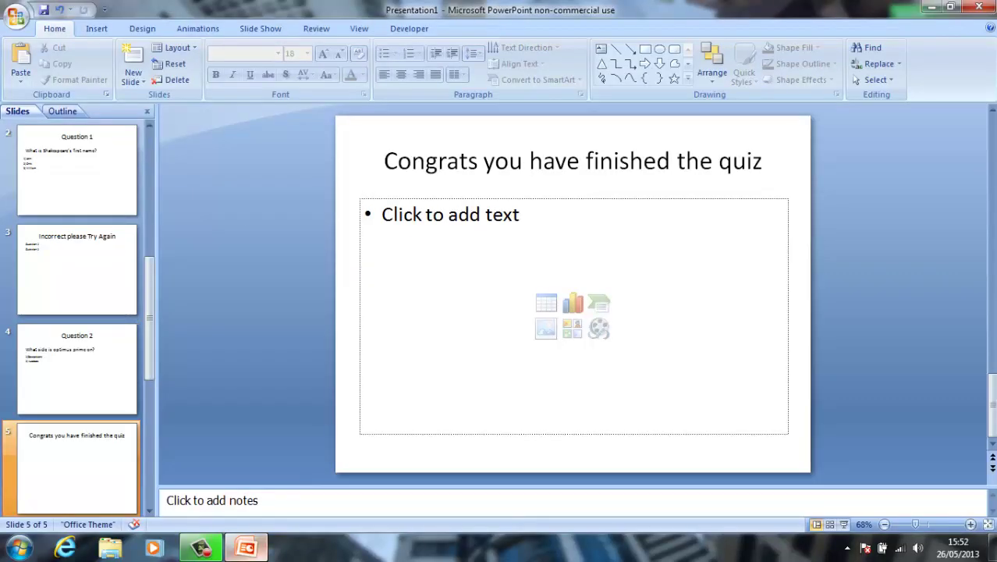
mouse_move(246, 547)
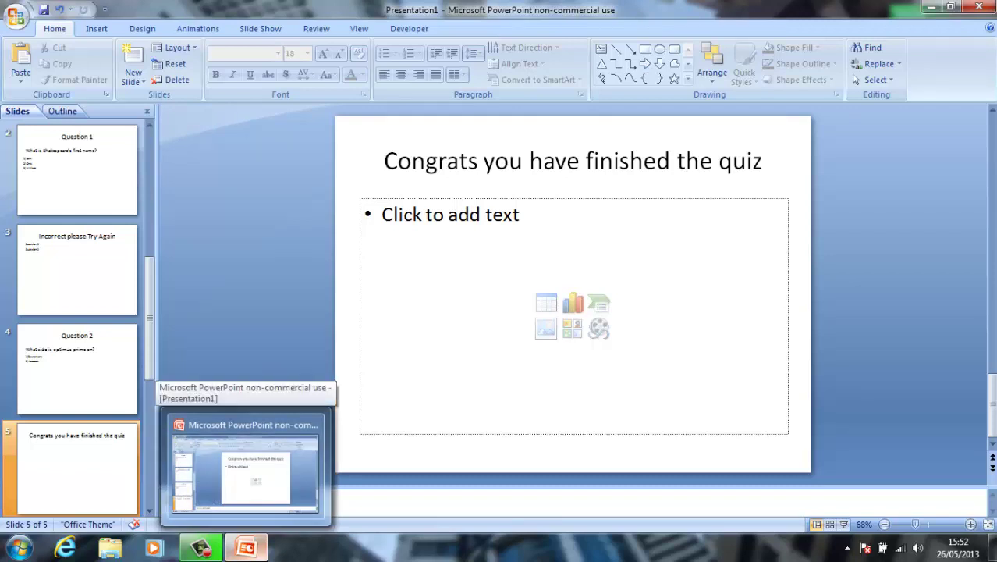